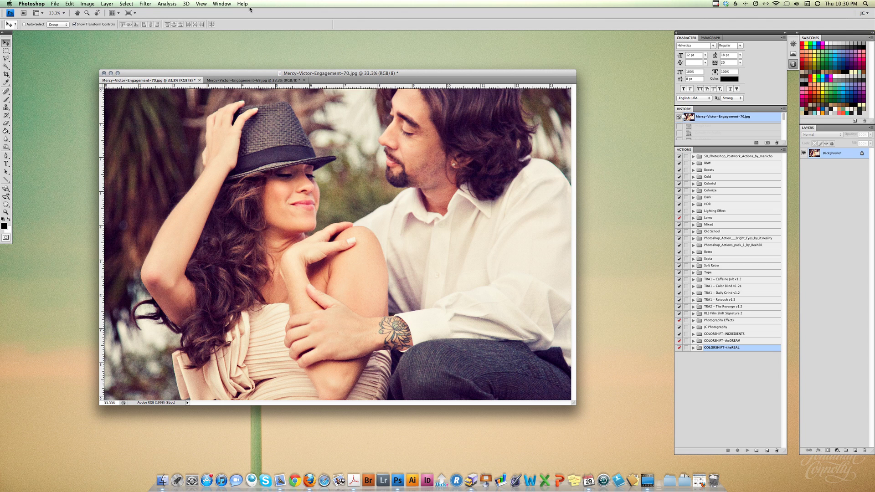
pyautogui.click(229, 4)
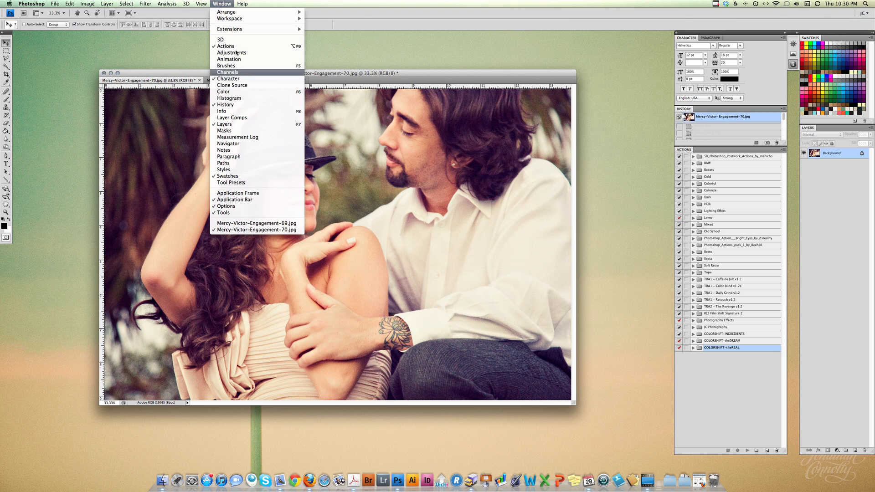
pyautogui.click(222, 4)
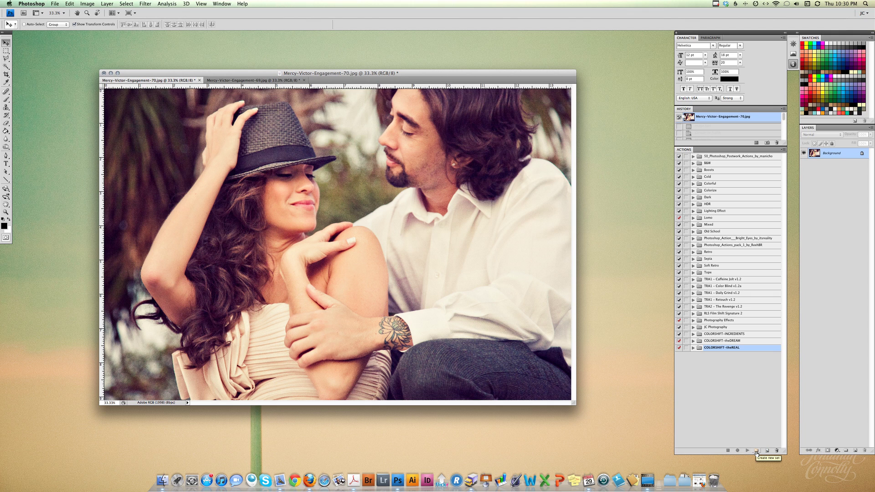
pyautogui.click(783, 150)
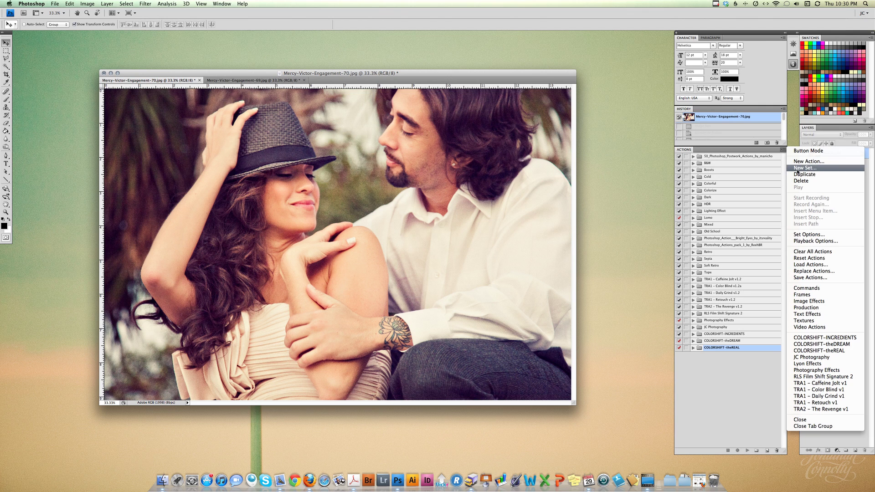
pyautogui.click(783, 152)
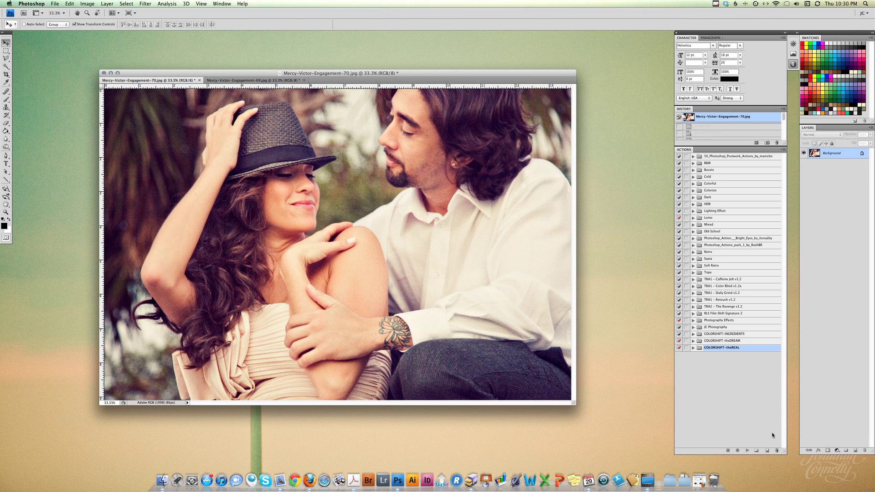
# - Create a new action set named "JC Photo Tools"
pyautogui.click(755, 451)
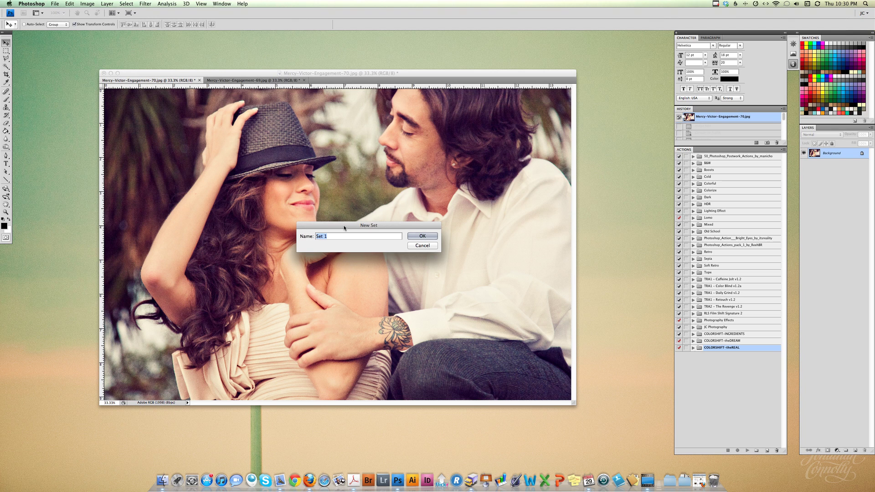
pyautogui.write('JC Photo Tools')
pyautogui.press('Return')
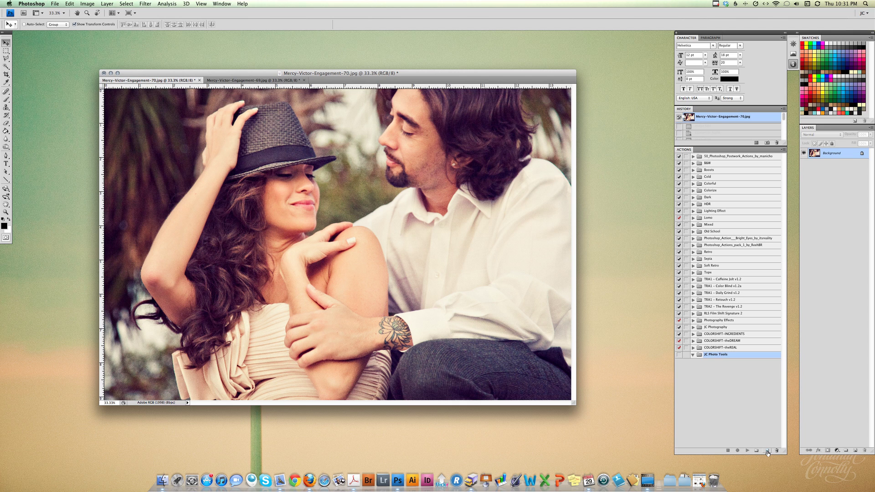
# - Create a new action named "800px Wide - Web Ready" in the JC Photo Tools set and start recording it
pyautogui.click(782, 150)
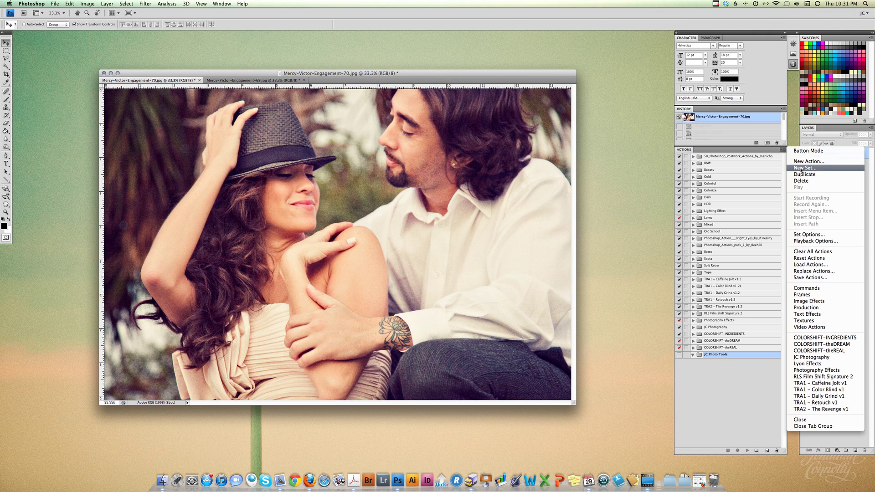
pyautogui.click(777, 154)
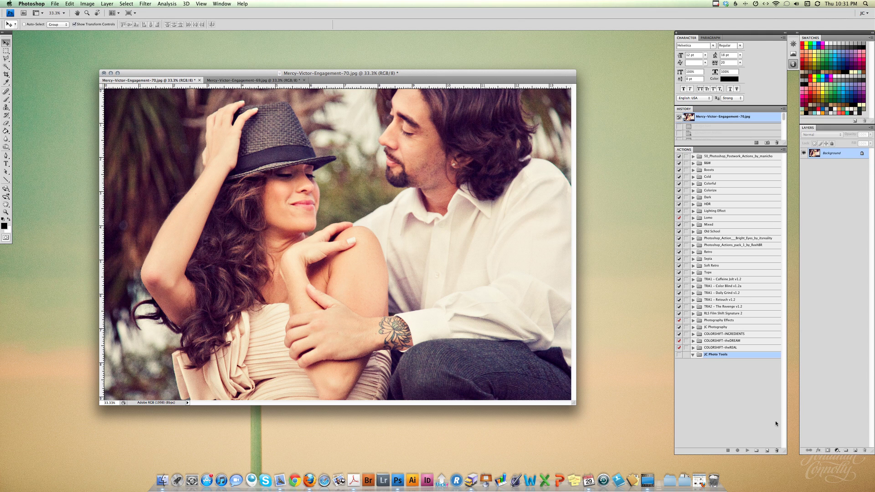
pyautogui.click(767, 452)
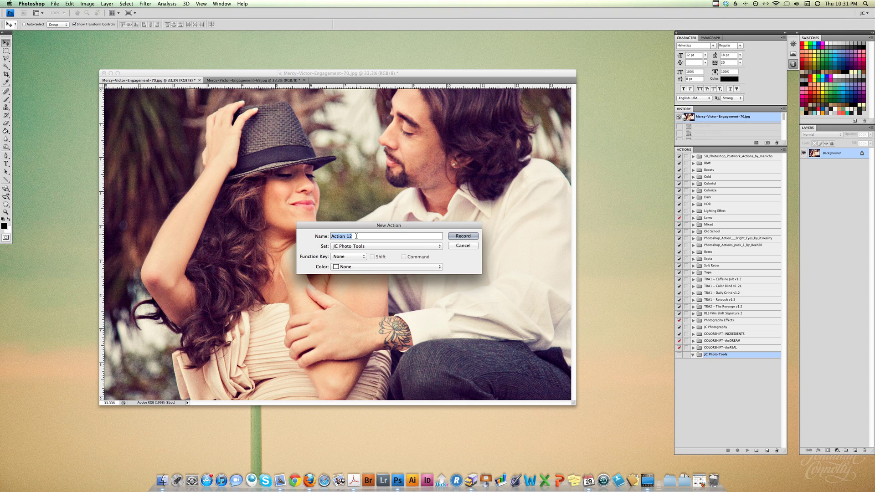
pyautogui.write('800px Wide - Web Ready')
pyautogui.click(341, 247)
pyautogui.click(340, 245)
pyautogui.click(459, 237)
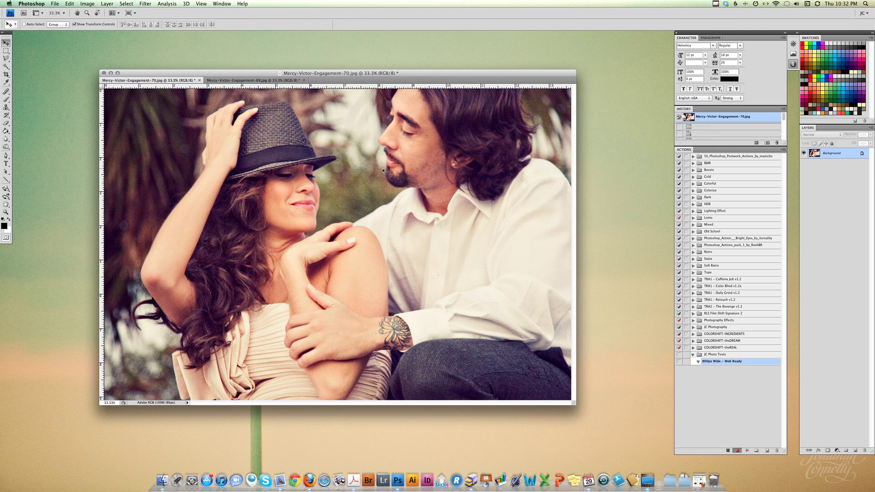
# - Turn off image resampling in the Image Size settings and set the resolution to 72.1 pixels/inch
pyautogui.press('super+alt+i')
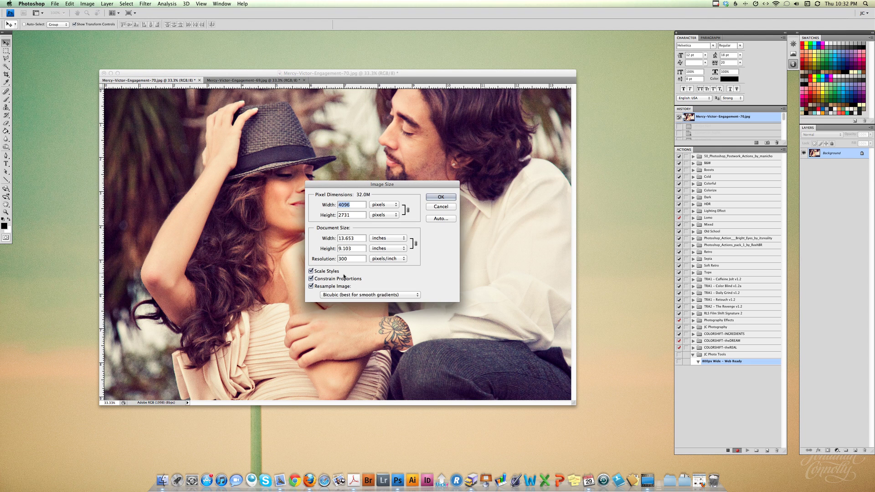
pyautogui.click(312, 288)
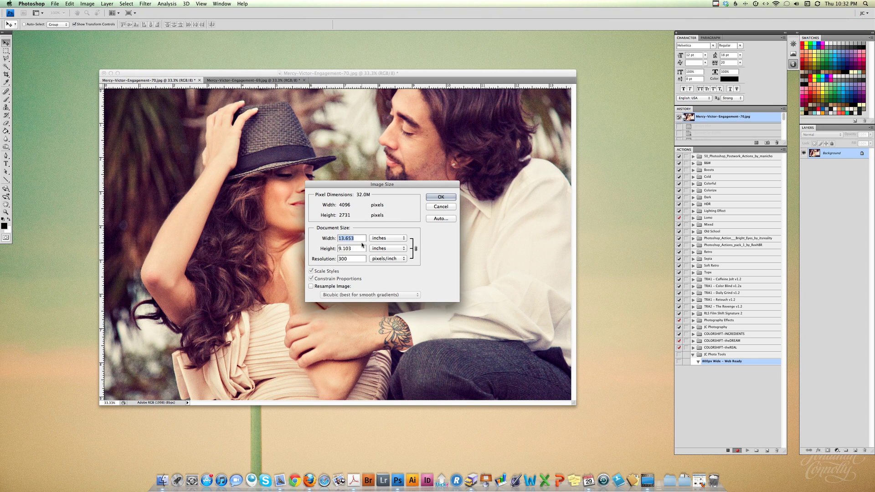
pyautogui.press('Tab')
pyautogui.press('Tab')
pyautogui.write('72')
# - Re-enable resampling, resize the photo to 800 pixels wide, and view it at 100%
pyautogui.click(309, 285)
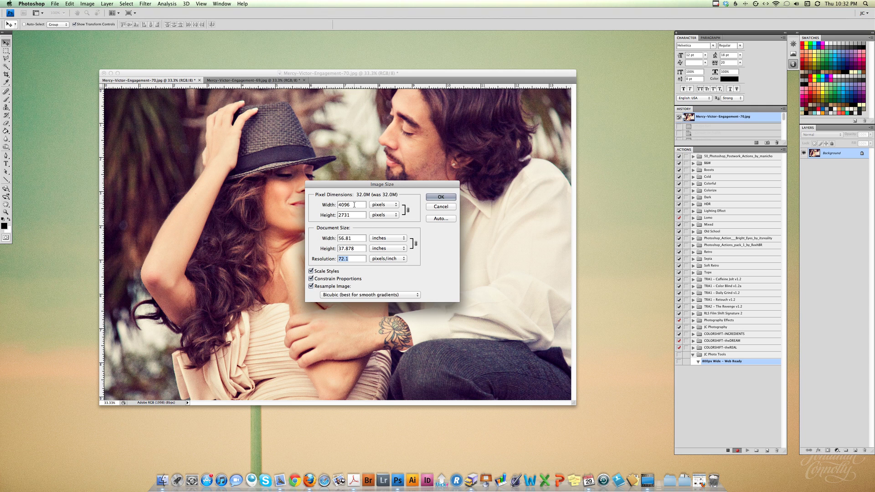
pyautogui.doubleClick(354, 204)
pyautogui.write('800')
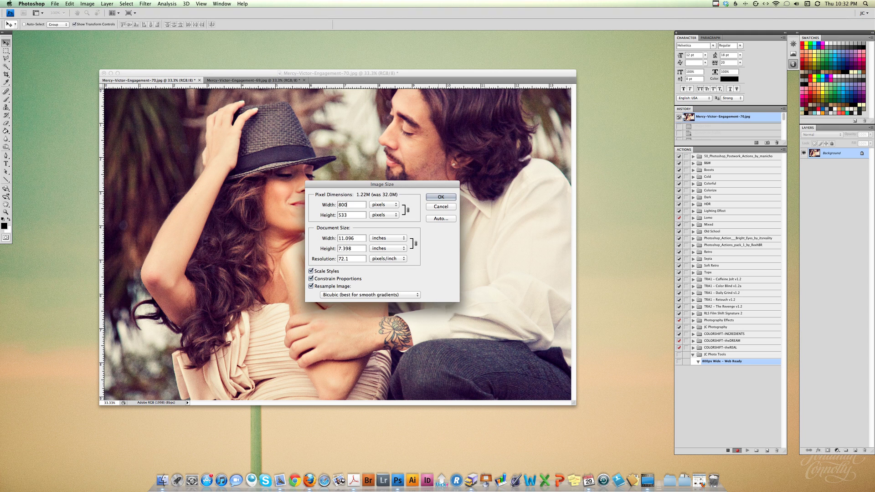
pyautogui.click(449, 199)
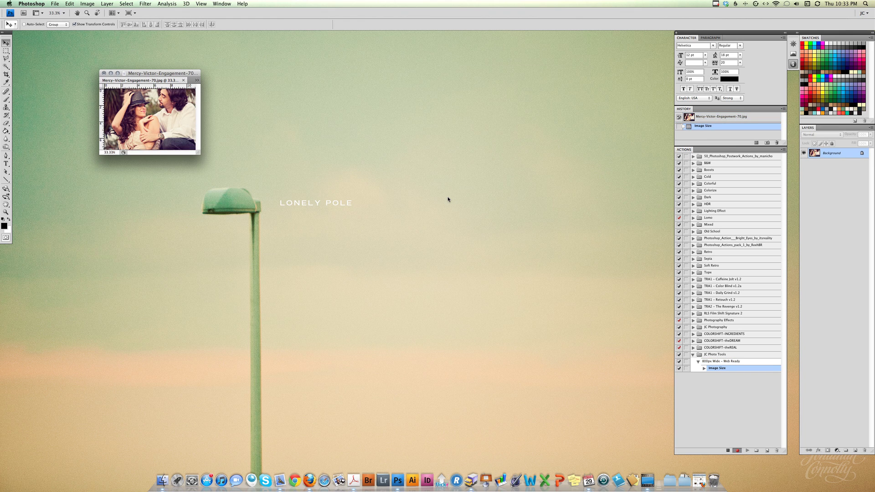
pyautogui.press('super+1')
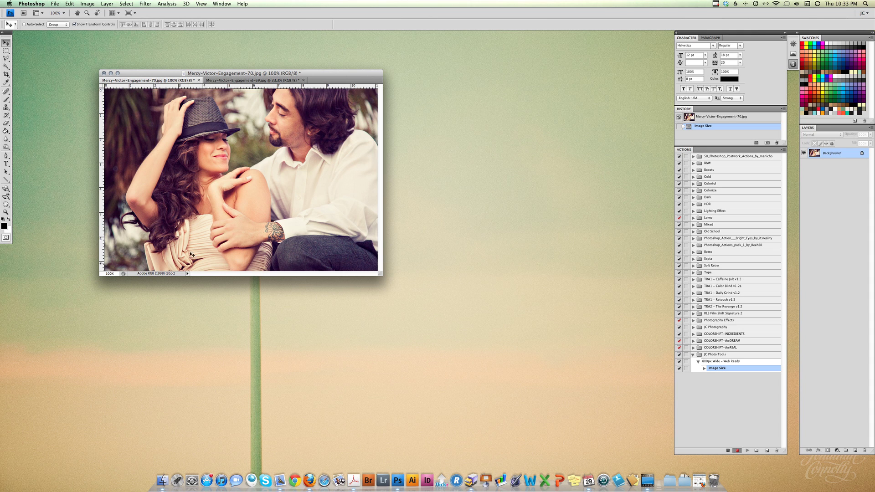
# - Convert the photo's color profile to sRGB IEC61966-2.1 with the Perceptual intent
pyautogui.click(69, 3)
pyautogui.moveTo(87, 4)
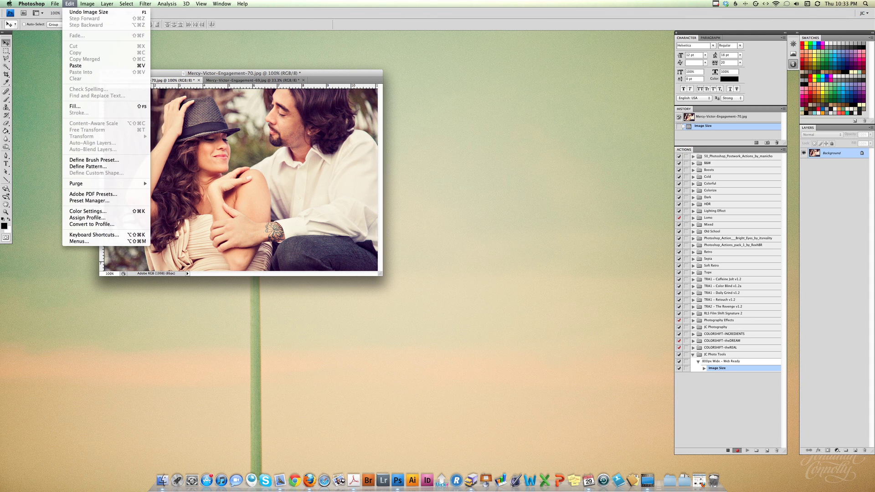
pyautogui.click(108, 225)
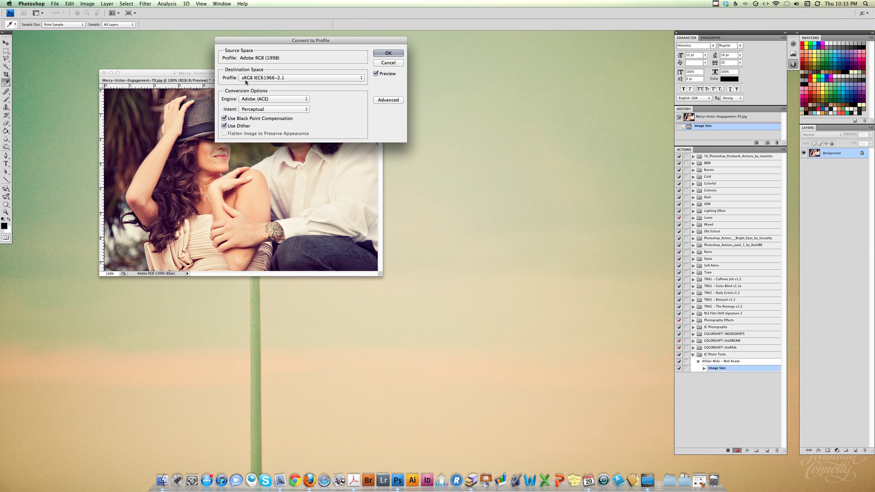
pyautogui.click(383, 53)
pyautogui.press('v')
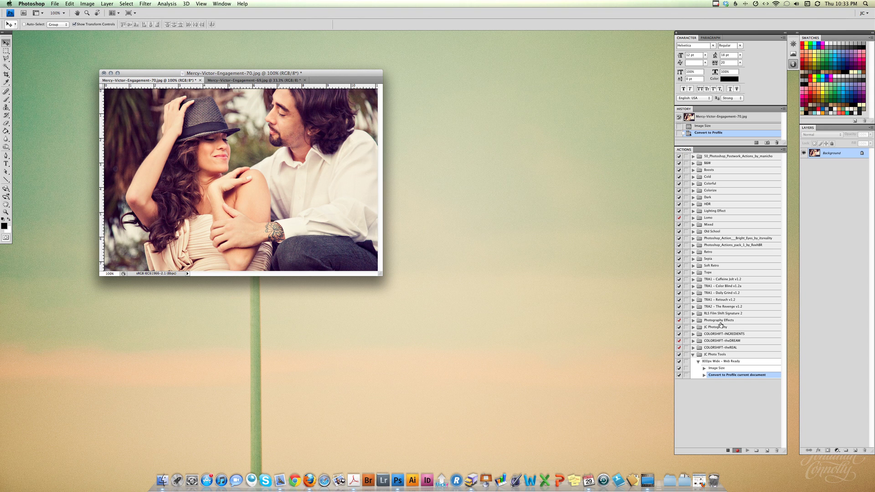
# - Play the "A Better Web Sharpen" action from the TRA2 - The Revenge v1.2 set on the photo
pyautogui.click(693, 306)
pyautogui.scroll(-3, 709, 348)
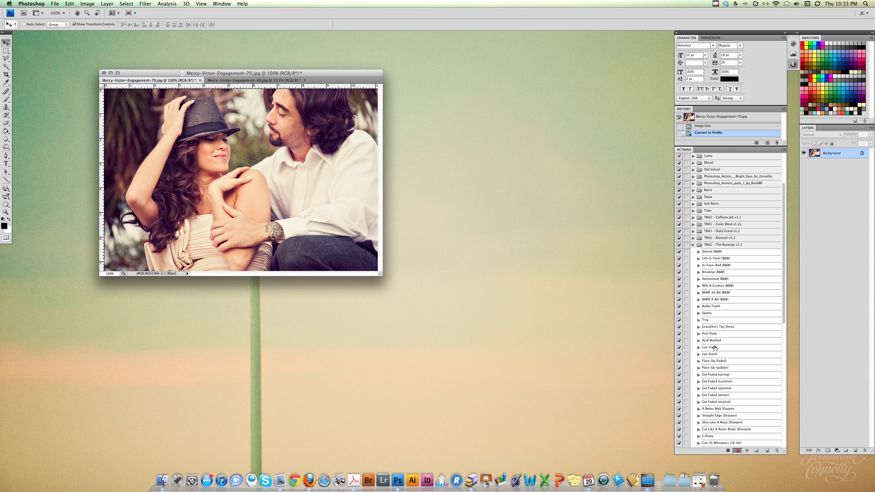
pyautogui.scroll(-4, 715, 348)
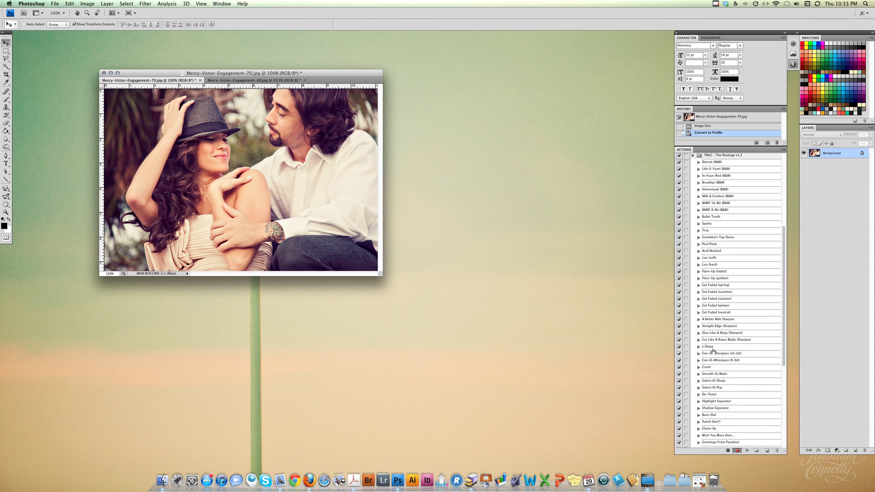
pyautogui.scroll(-6, 713, 350)
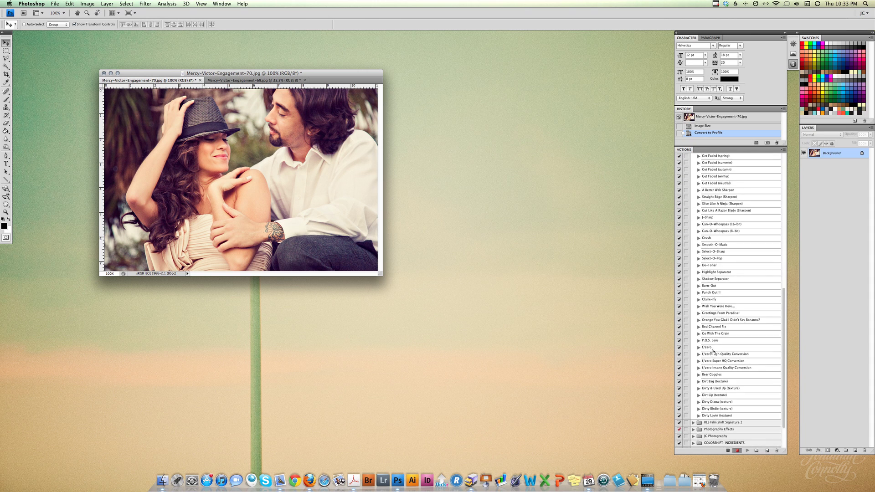
pyautogui.scroll(-1, 712, 351)
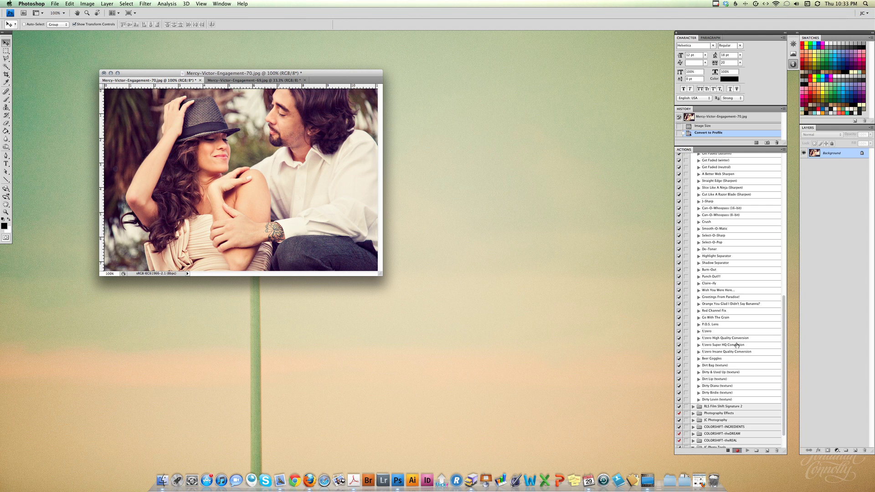
pyautogui.scroll(2, 737, 345)
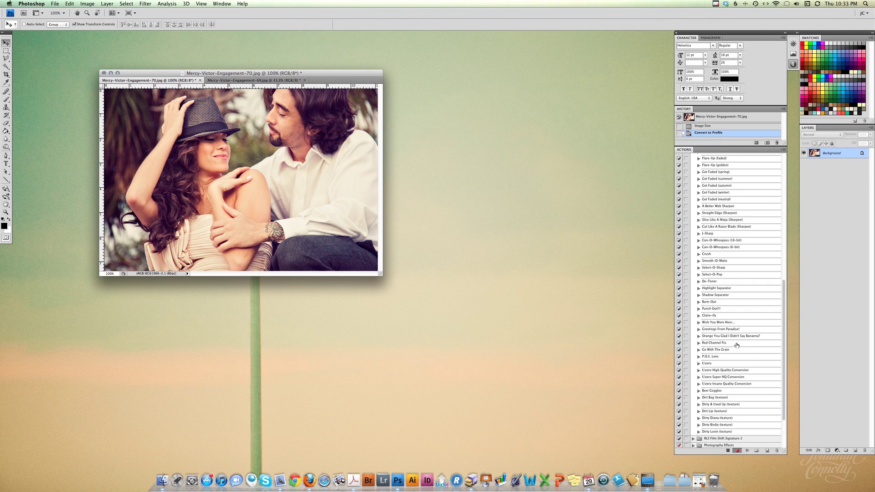
pyautogui.click(741, 208)
pyautogui.scroll(5, 738, 214)
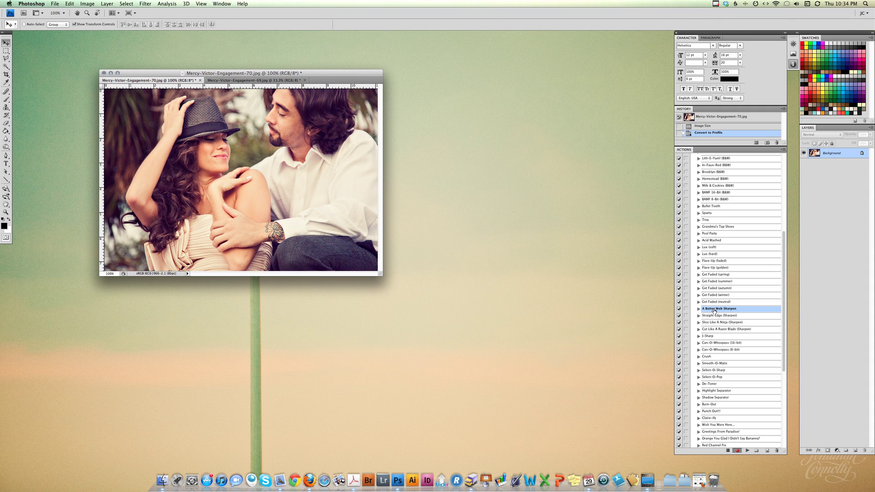
pyautogui.click(747, 450)
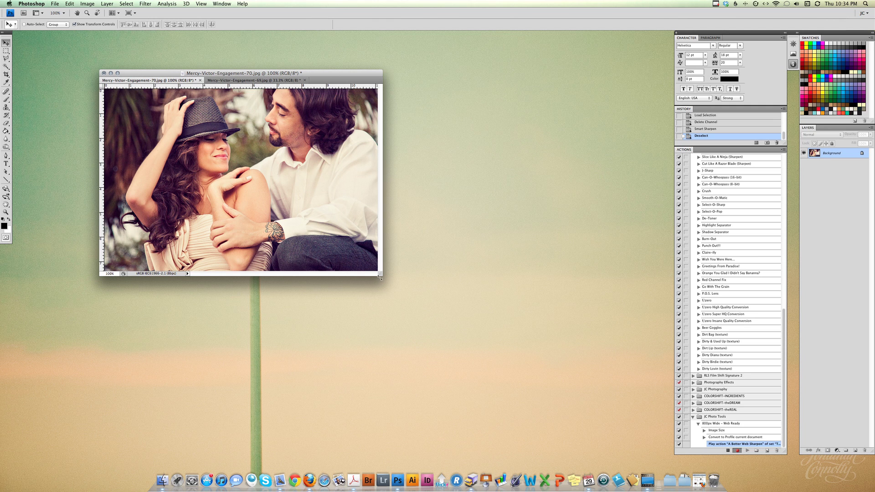
# - Enlarge the document window around the photo and stop recording the action
pyautogui.moveTo(380, 276); pyautogui.dragTo(514, 390)
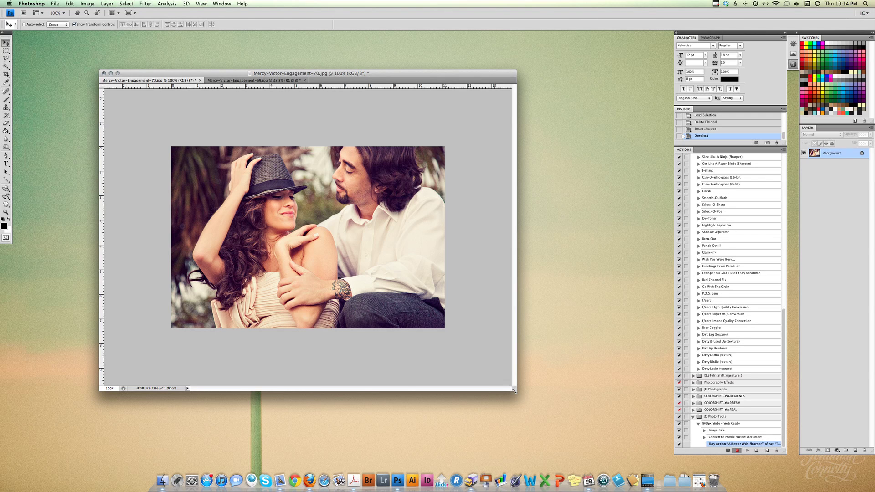
pyautogui.moveTo(514, 390); pyautogui.dragTo(528, 397)
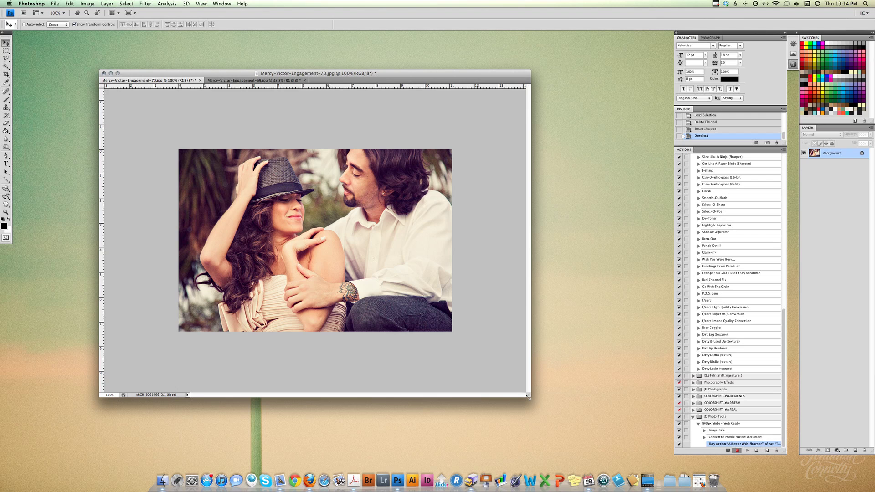
pyautogui.click(728, 450)
pyautogui.click(728, 450)
# - Collapse the "800px Wide - Web Ready" action and the TRA2 - The Revenge v1.2 set
pyautogui.click(697, 424)
pyautogui.scroll(10, 691, 206)
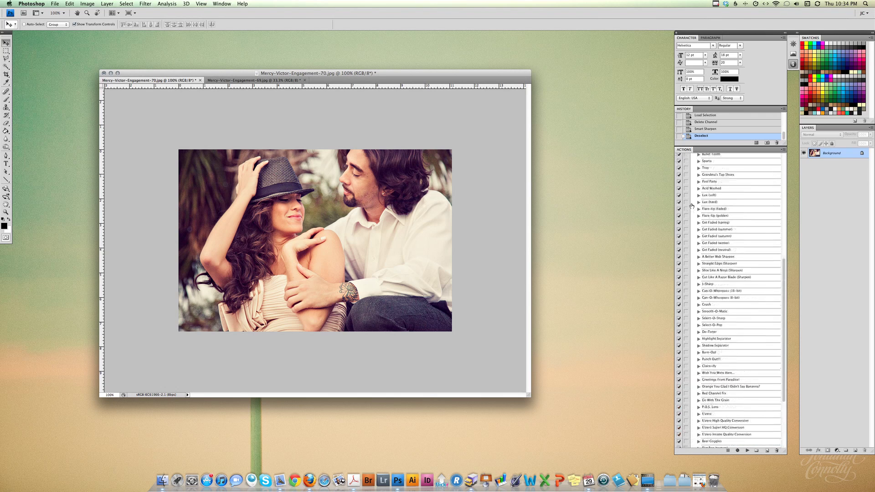
pyautogui.click(693, 227)
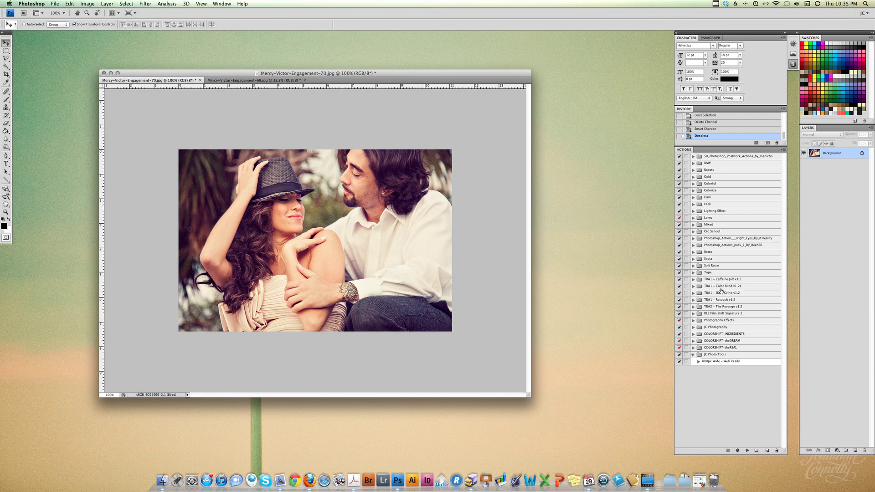
# - Expand the "800px Wide - Web Ready" action, try toggling its Convert to Profile and Image Size steps, and collapse it again
pyautogui.click(716, 363)
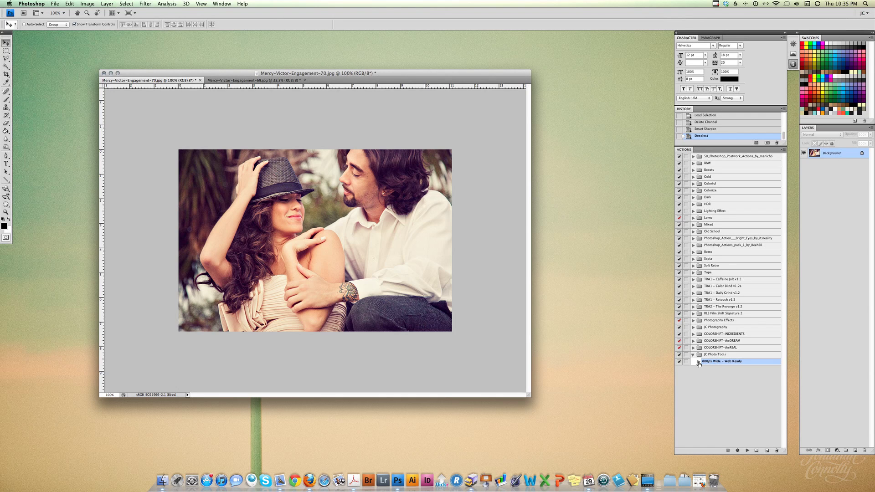
pyautogui.click(698, 362)
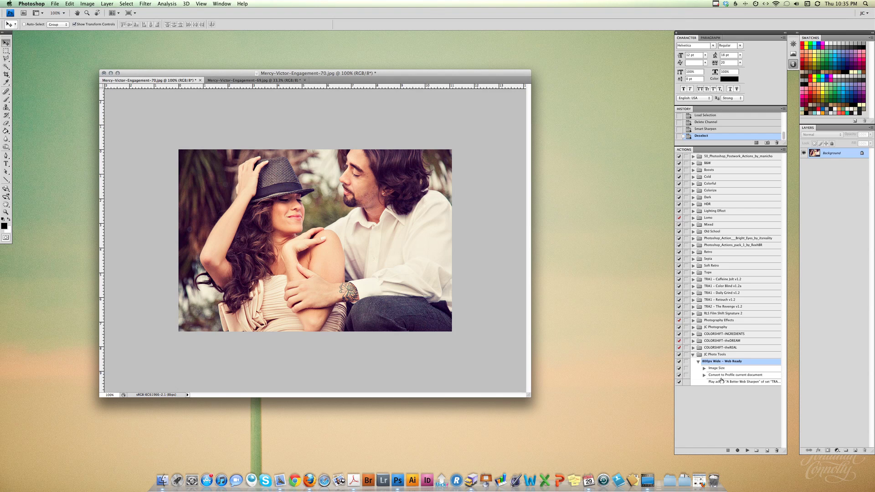
pyautogui.click(678, 375)
pyautogui.click(678, 375)
pyautogui.click(679, 369)
pyautogui.click(722, 375)
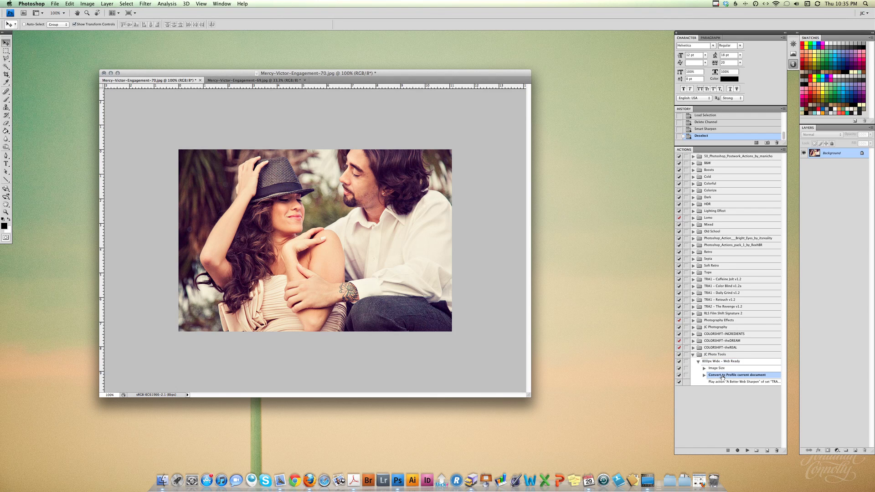
pyautogui.click(737, 451)
pyautogui.click(698, 363)
# - Select the "800px Wide - Web Ready" action and revert the photo to its original history snapshot
pyautogui.click(713, 363)
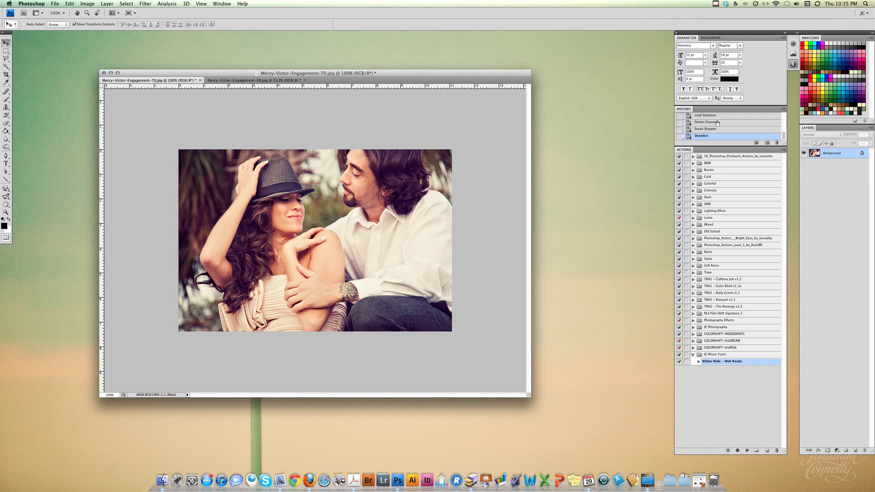
pyautogui.scroll(5, 717, 122)
pyautogui.click(688, 118)
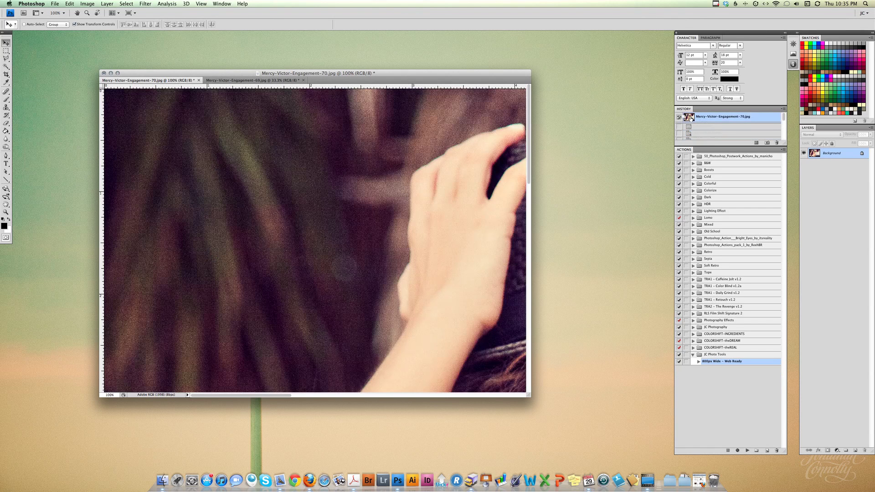
# - Play the "800px Wide - Web Ready" action on the restored photo
pyautogui.press('super+0')
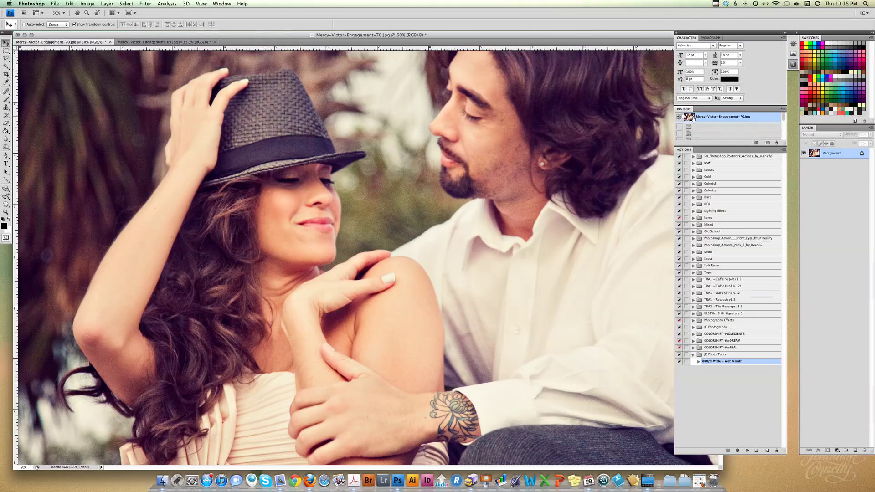
pyautogui.press('super+minus')
pyautogui.press('super+0')
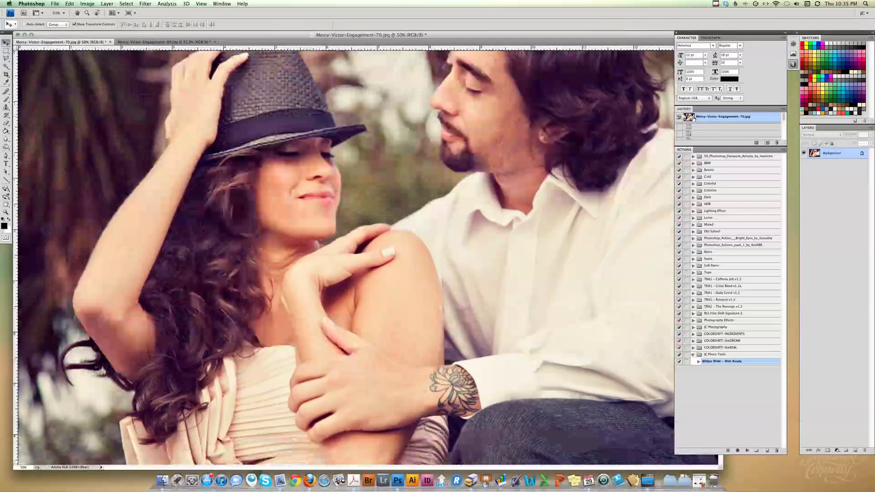
pyautogui.press('super+minus')
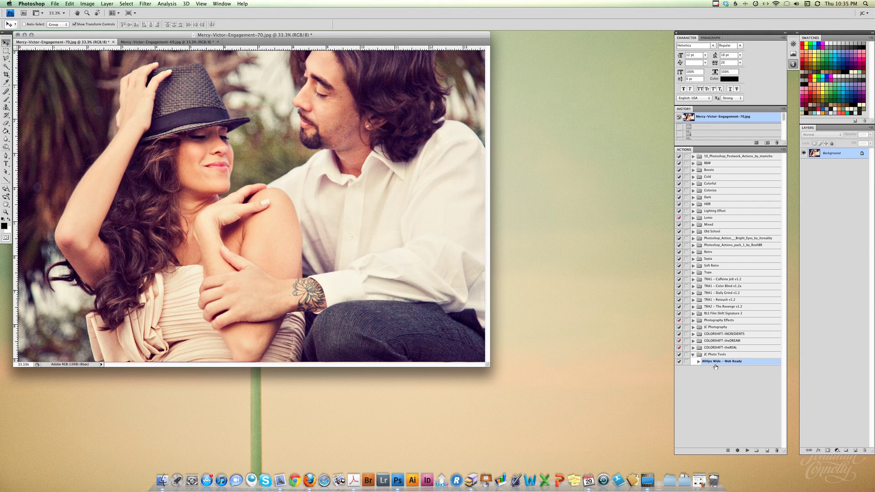
pyautogui.click(747, 451)
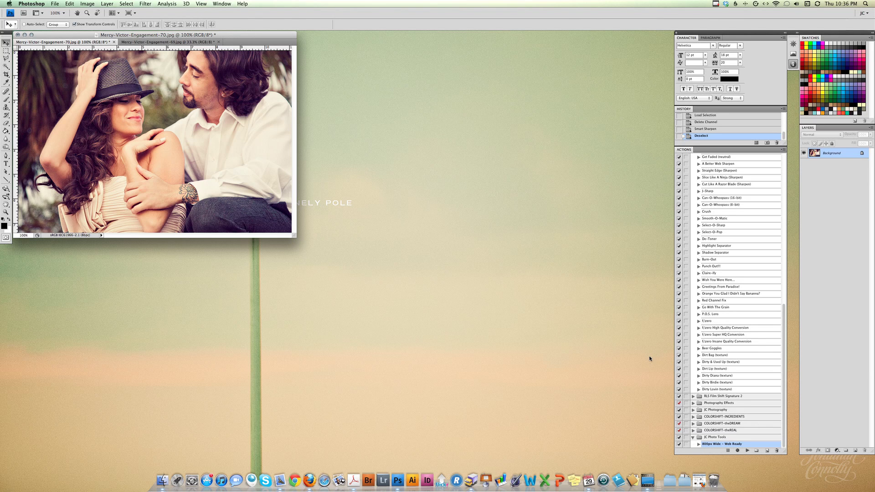
# - Collapse the TRA2 - The Revenge v1.2 set and expand the "800px Wide - Web Ready" action to list its steps
pyautogui.scroll(15, 701, 179)
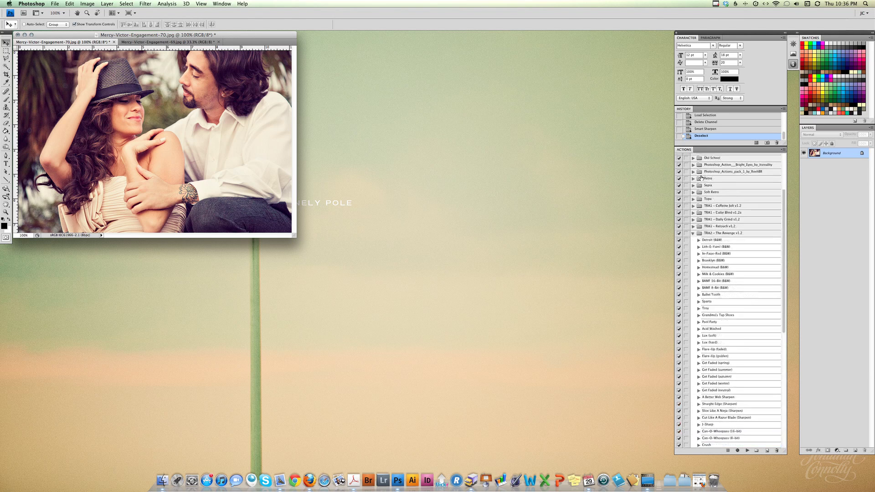
pyautogui.click(692, 301)
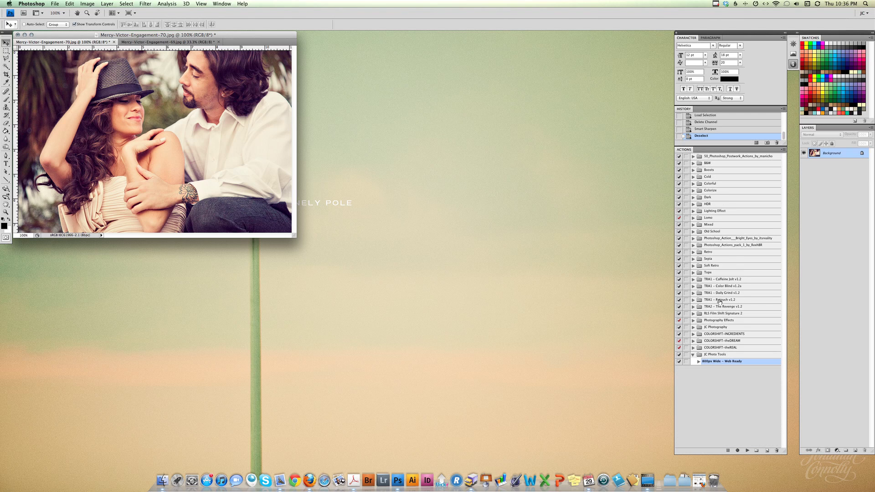
pyautogui.click(698, 361)
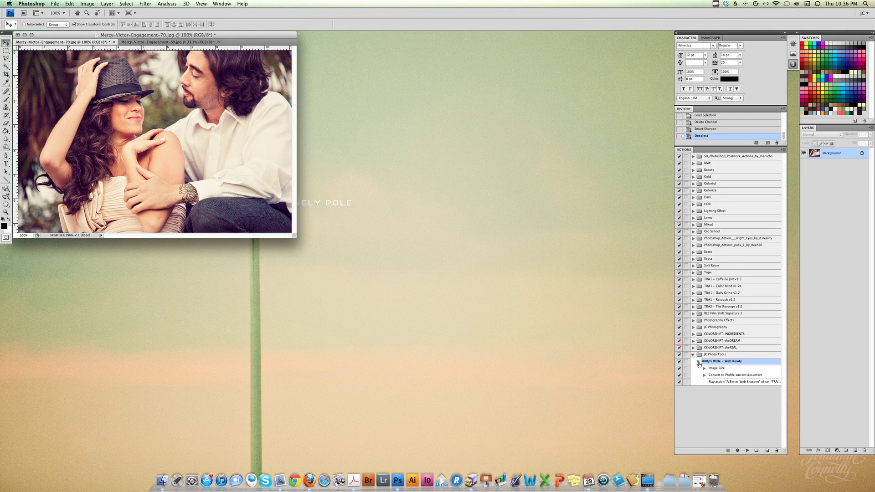
# - Record an additional Image Size step with a width of 600 pixels directly after the action's Convert to Profile step
pyautogui.click(722, 376)
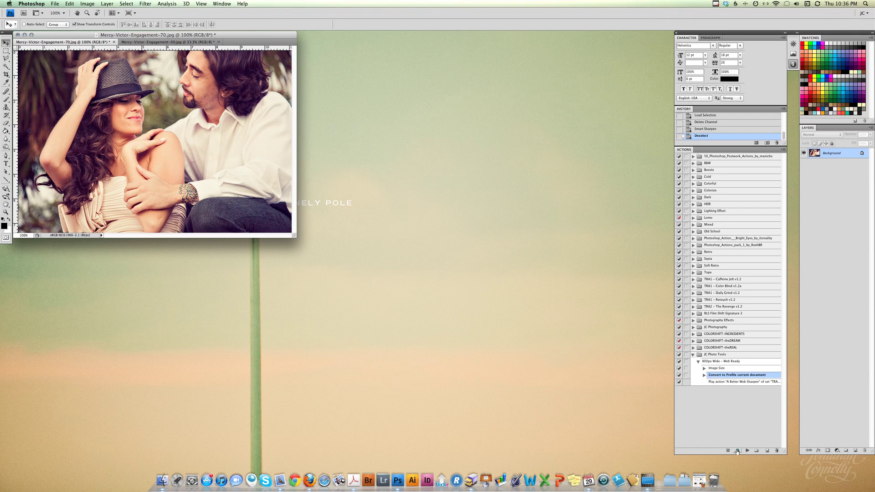
pyautogui.click(716, 369)
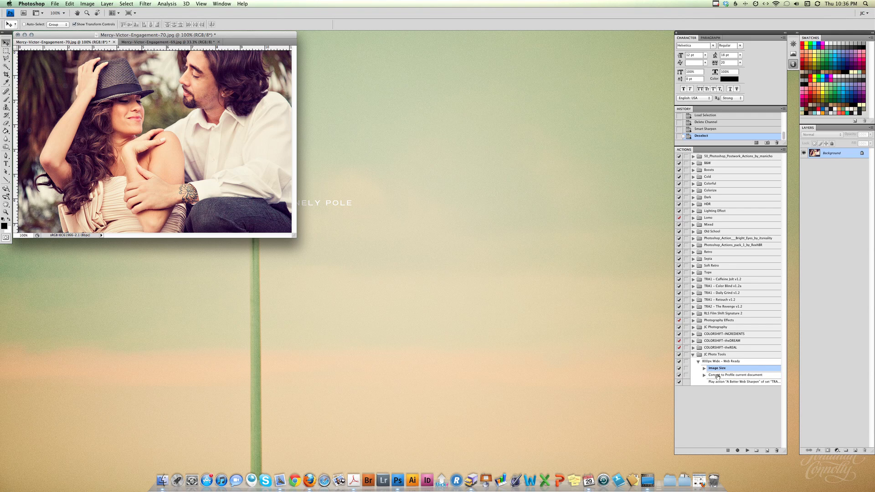
pyautogui.click(717, 376)
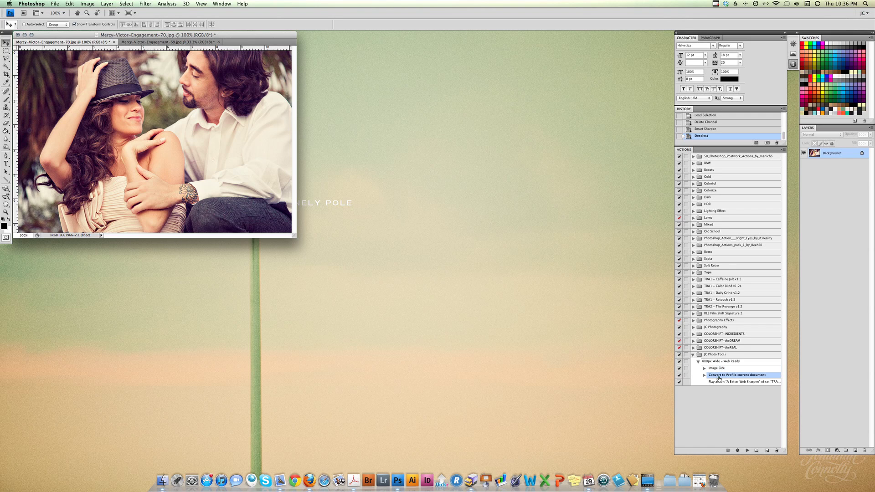
pyautogui.click(736, 450)
pyautogui.press('super+alt+i')
pyautogui.write('600')
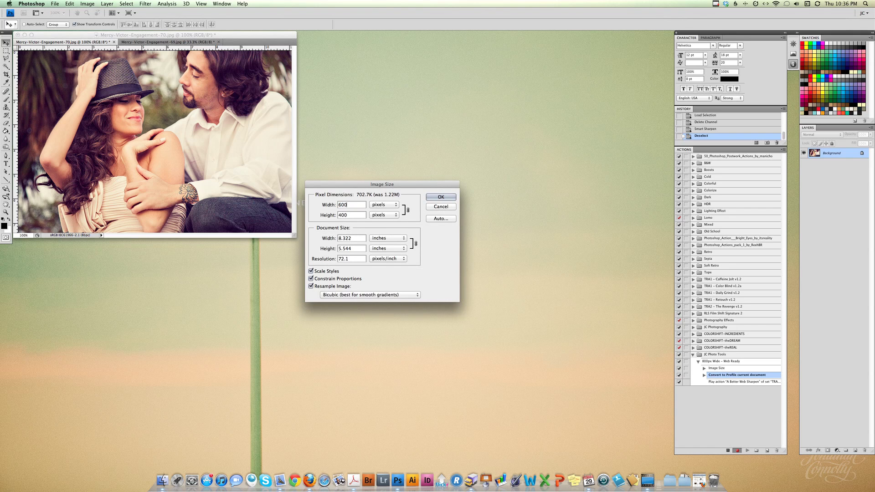
pyautogui.press('Return')
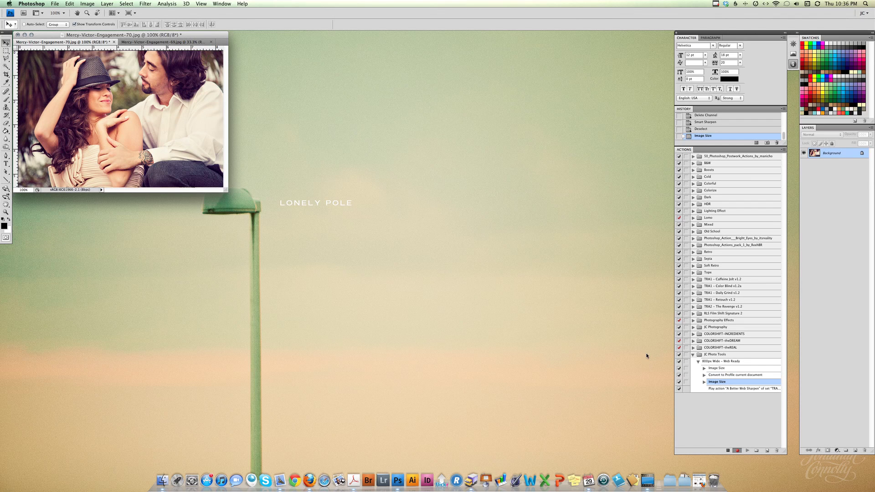
pyautogui.click(728, 450)
# - Enlarge the document window around the photo, then collapse and select the "800px Wide - Web Ready" action
pyautogui.moveTo(230, 193); pyautogui.dragTo(518, 432)
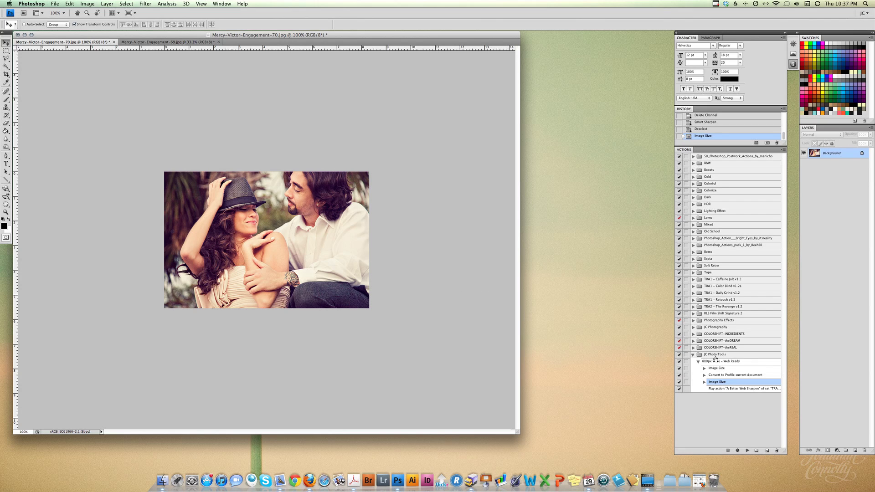
pyautogui.click(697, 362)
pyautogui.click(709, 362)
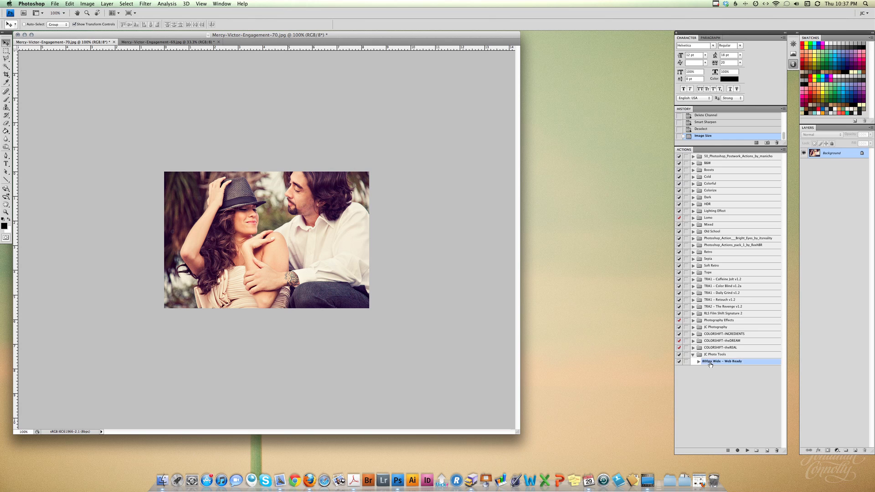
# - Select the JC Photo Tools set, view its Save Actions dialog with the Desktop as location, and cancel it
pyautogui.click(783, 151)
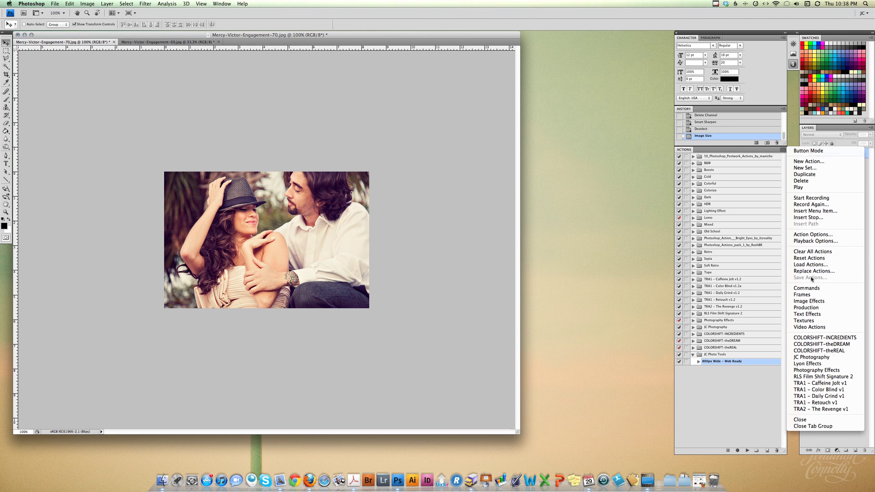
pyautogui.click(725, 355)
pyautogui.click(724, 355)
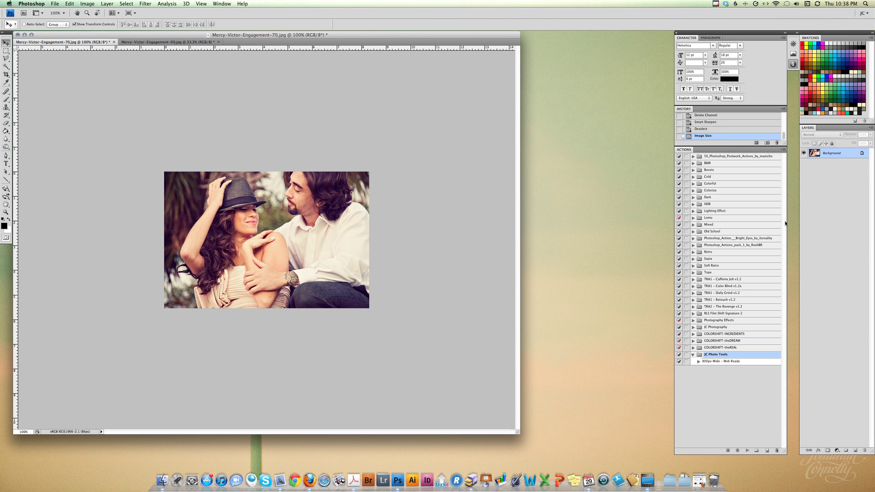
pyautogui.click(783, 152)
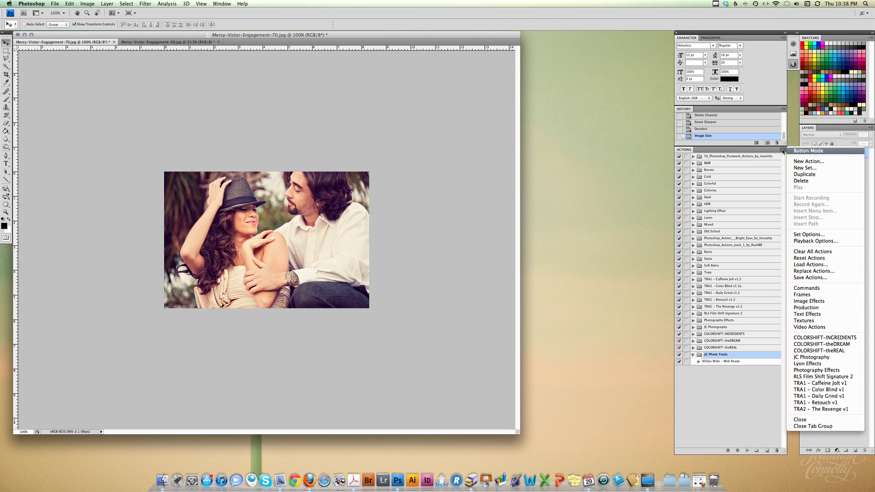
pyautogui.click(805, 278)
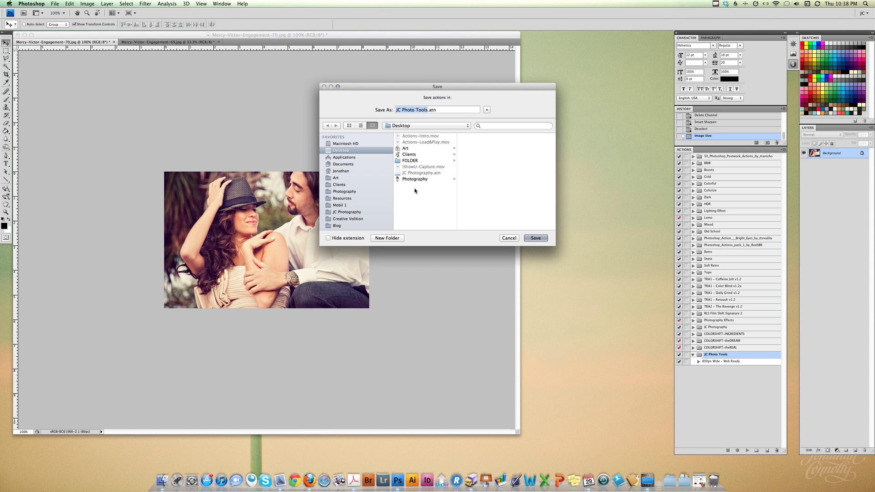
pyautogui.click(509, 238)
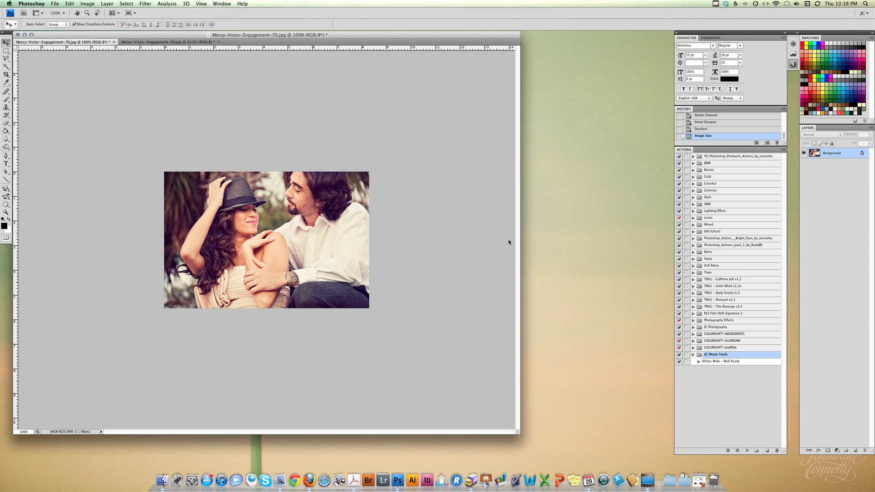
# - Choose Load Actions, dismiss it without loading a file, and collapse the JC Photo Tools set
pyautogui.click(783, 150)
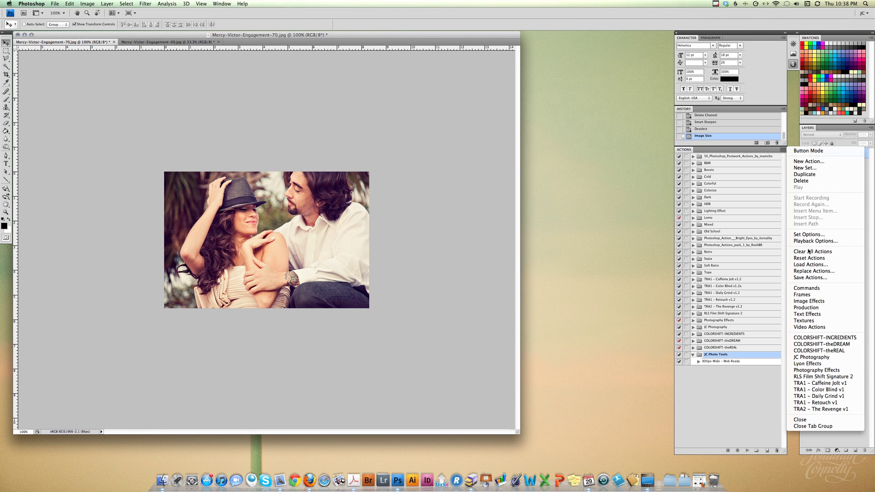
pyautogui.click(808, 264)
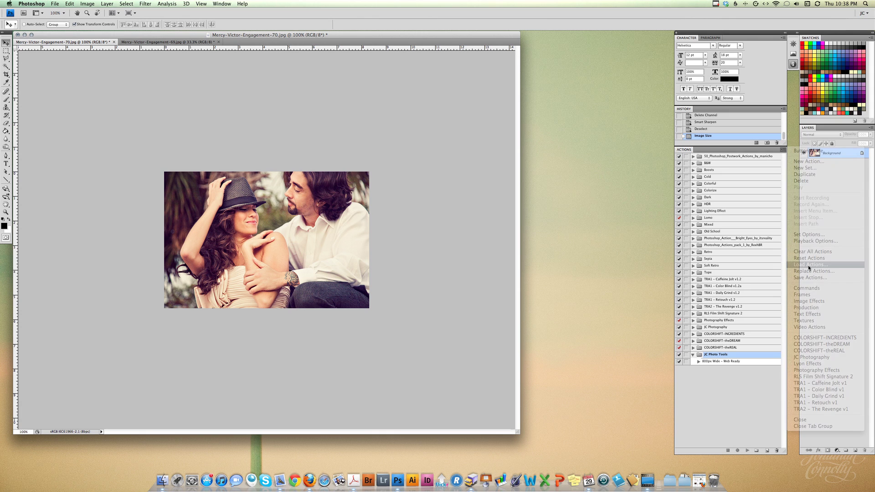
pyautogui.click(519, 275)
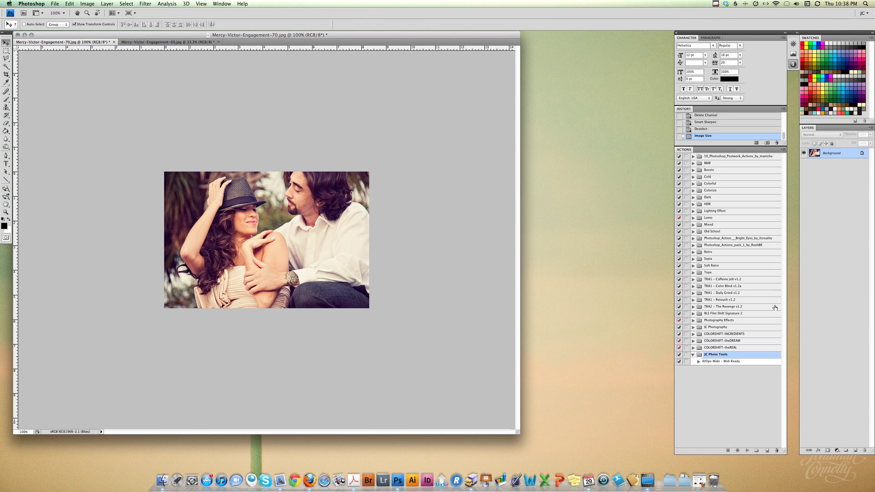
pyautogui.click(693, 356)
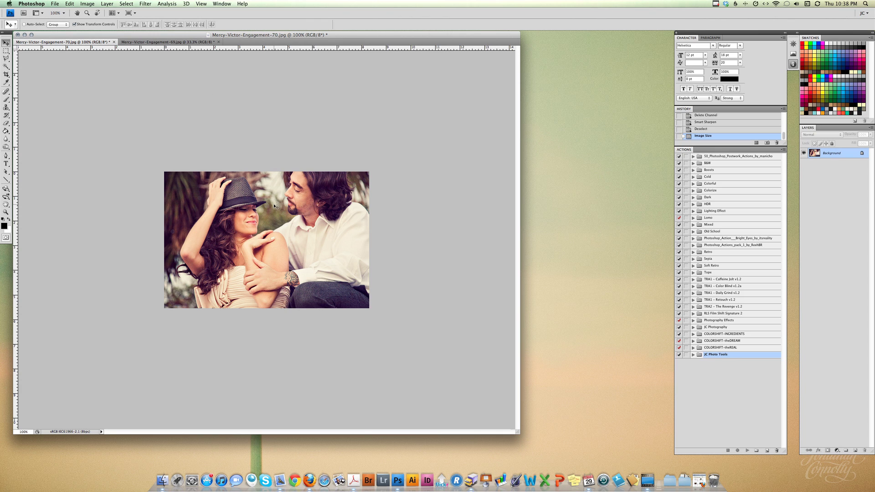
# - Show the unedited photo at 25% in a wider, shorter document window and compare it with the resized photo
pyautogui.click(154, 42)
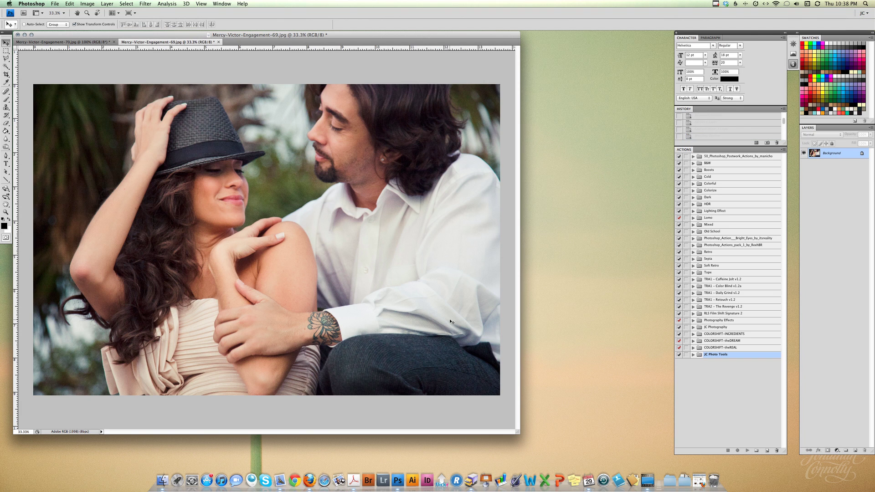
pyautogui.press('super+minus')
pyautogui.moveTo(371, 287); pyautogui.dragTo(546, 372)
pyautogui.click(73, 42)
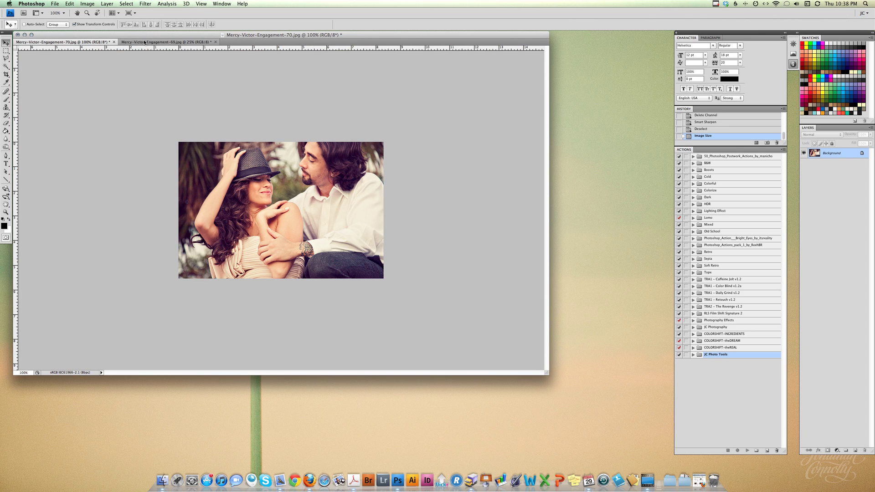
pyautogui.click(153, 43)
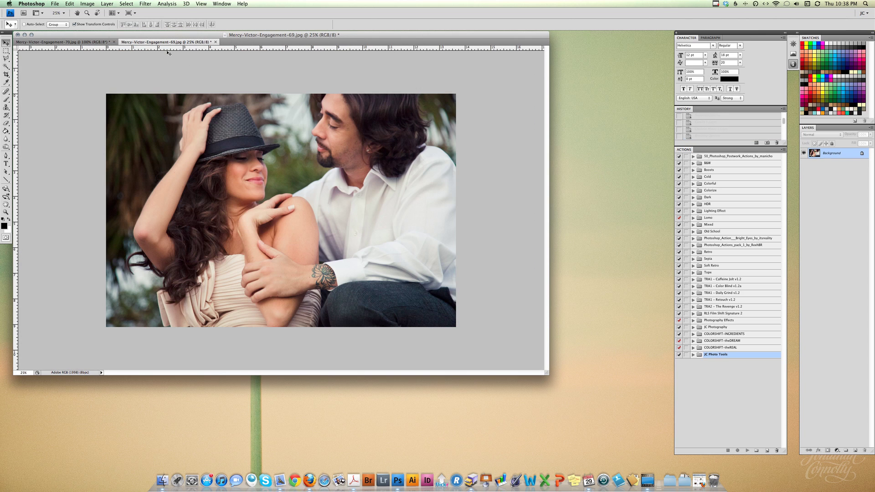
# - Play the Bomberger Color action from the Photography Effects set on the unedited photo
pyautogui.click(693, 320)
pyautogui.scroll(-5, 700, 327)
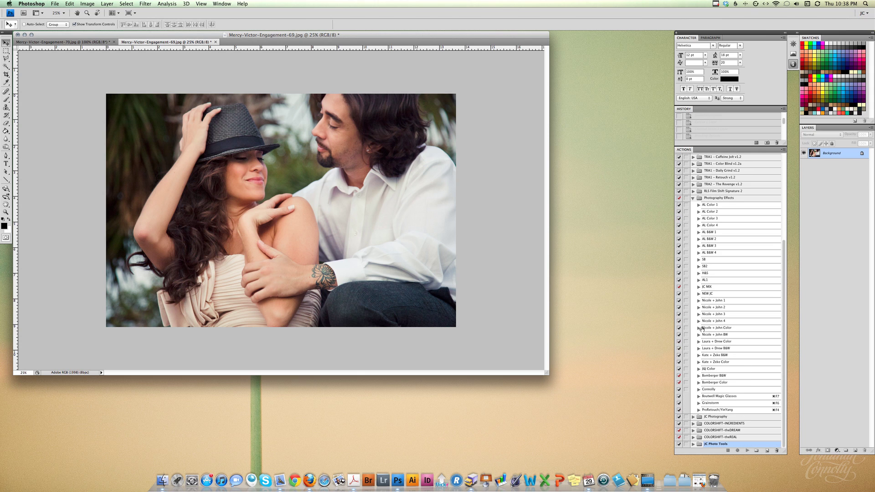
pyautogui.click(726, 383)
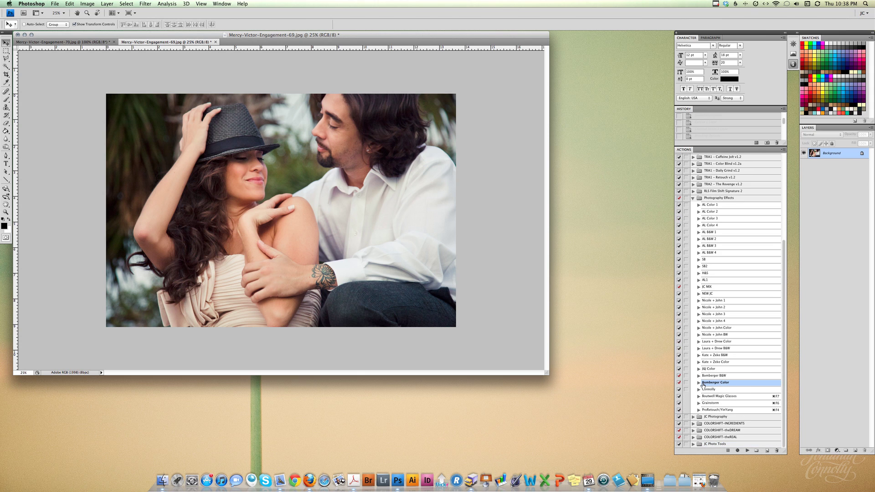
pyautogui.click(747, 450)
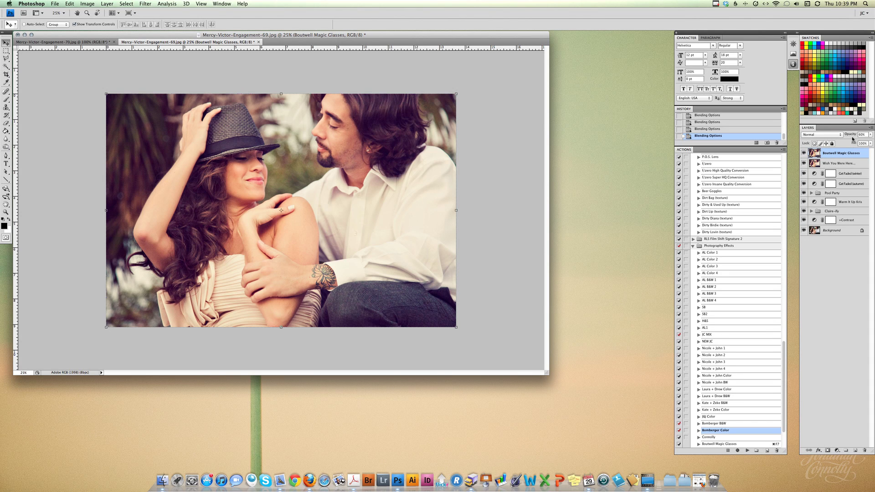
# - Review the layers created by the color action, including the Claire-ify group, and revert the photo to its original history snapshot
pyautogui.click(841, 163)
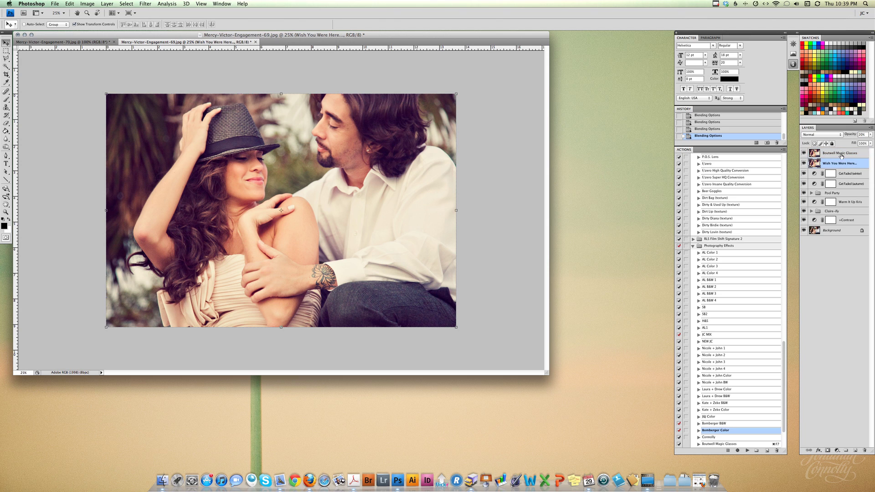
pyautogui.click(843, 173)
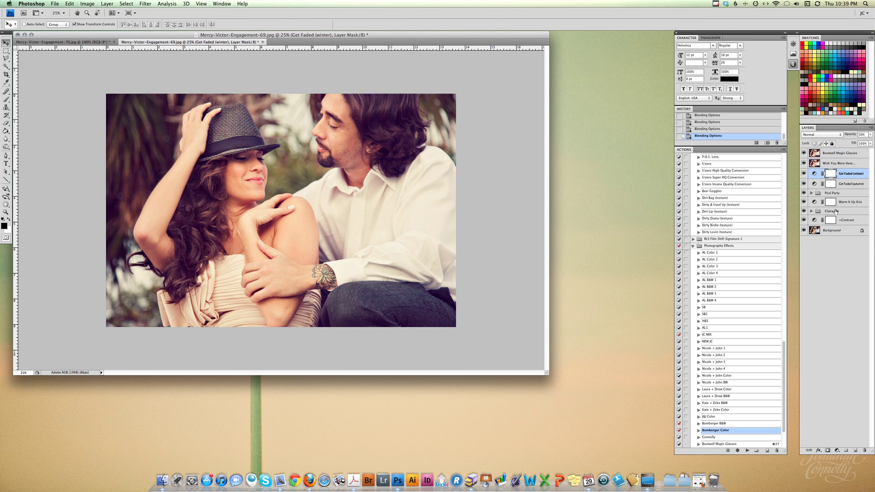
pyautogui.click(811, 212)
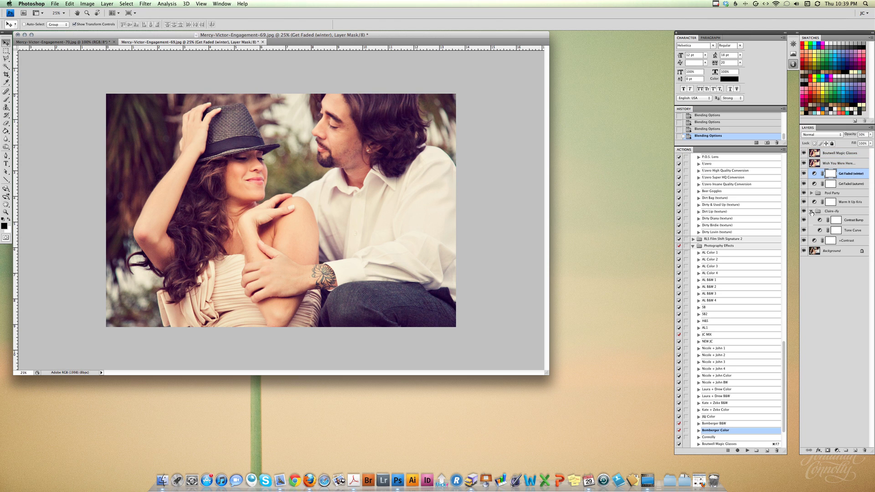
pyautogui.click(812, 212)
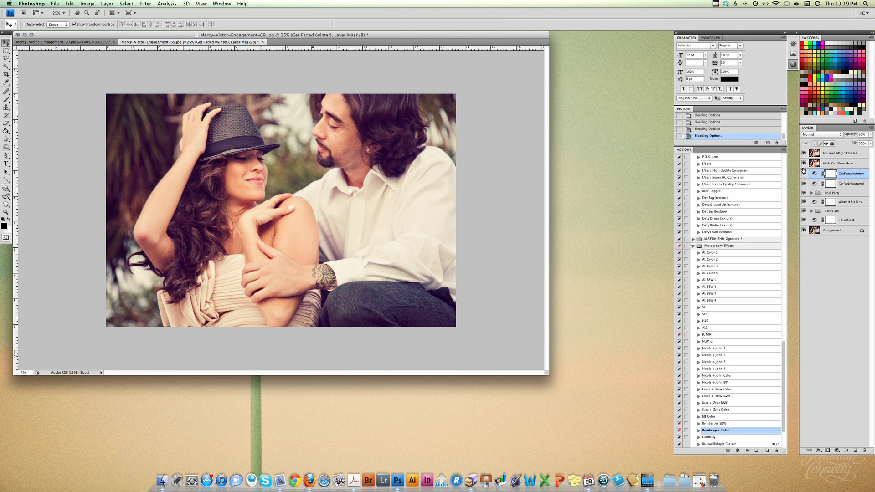
pyautogui.scroll(10, 715, 137)
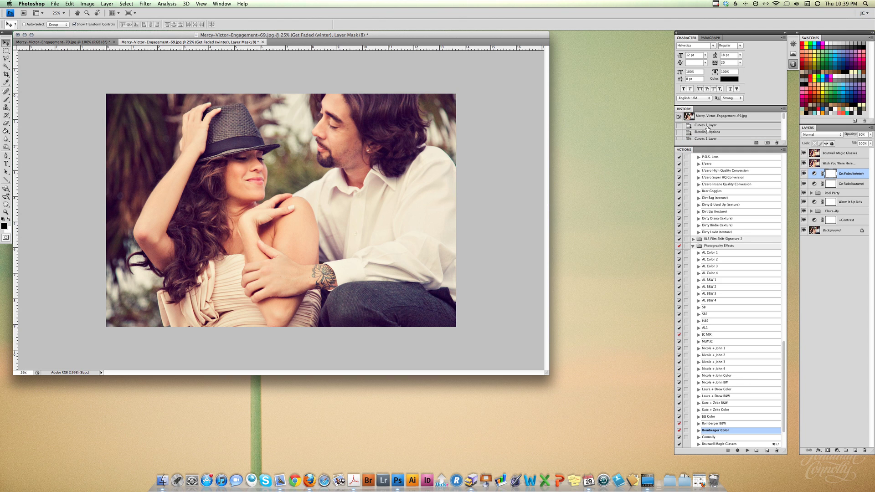
pyautogui.click(691, 117)
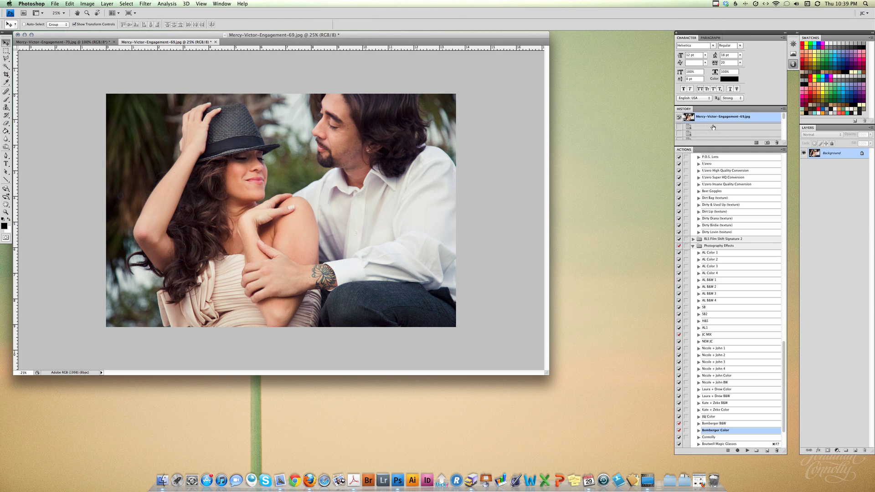
# - Restore the color action's final history state, inspect its layers, and hide the Boutwell Magic Glasses and Wish You Were Here layers
pyautogui.click(706, 136)
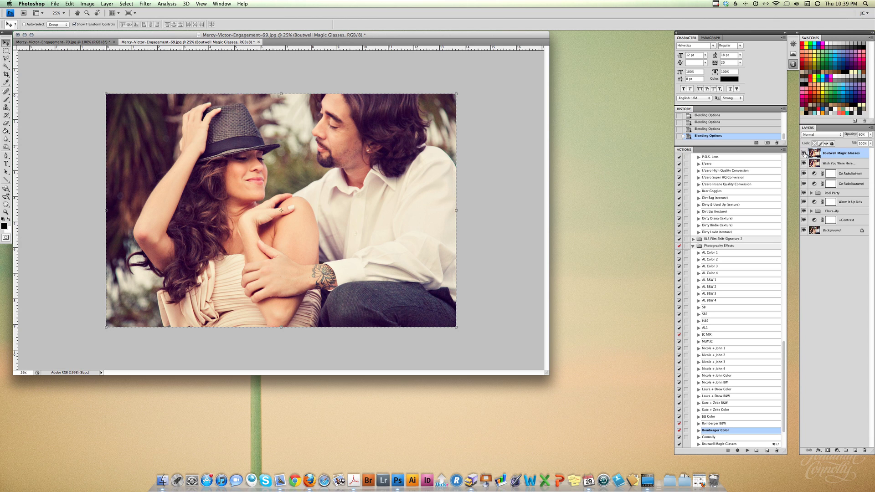
pyautogui.click(843, 204)
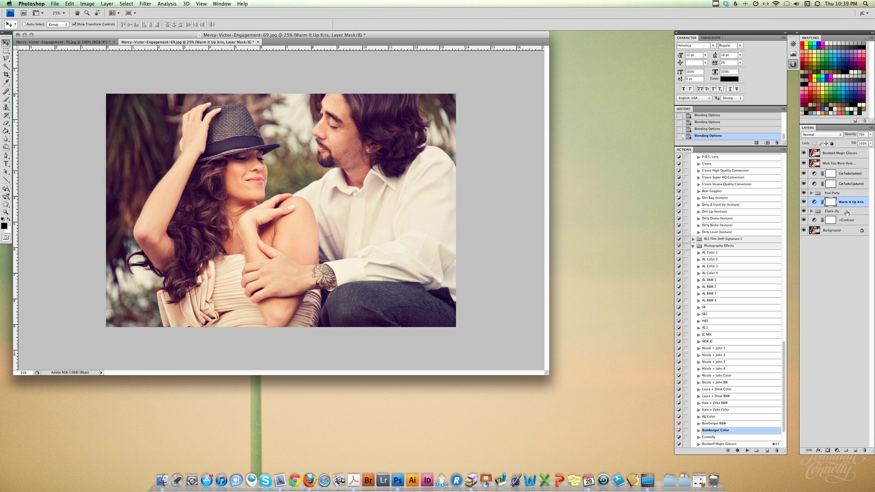
pyautogui.click(846, 175)
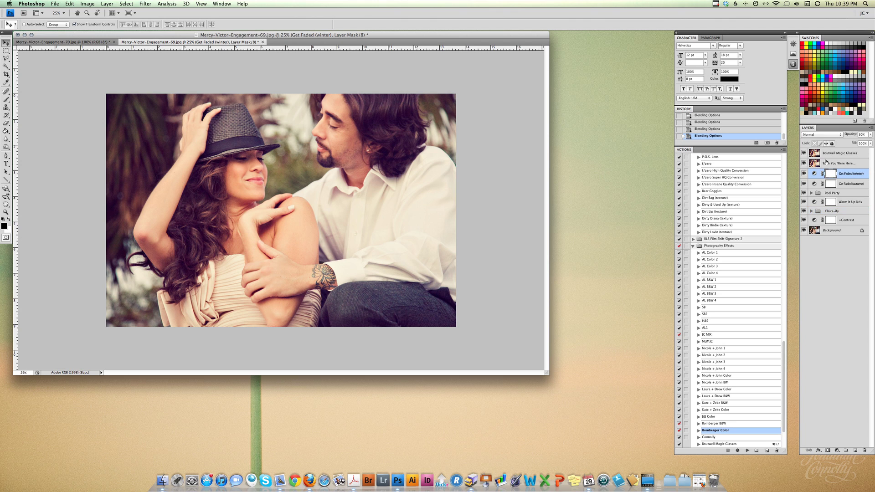
pyautogui.click(804, 153)
pyautogui.click(803, 164)
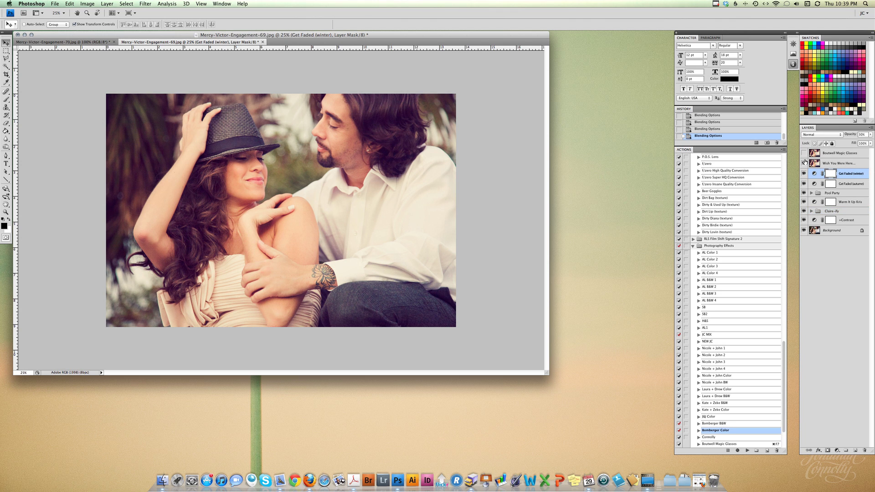
pyautogui.click(841, 165)
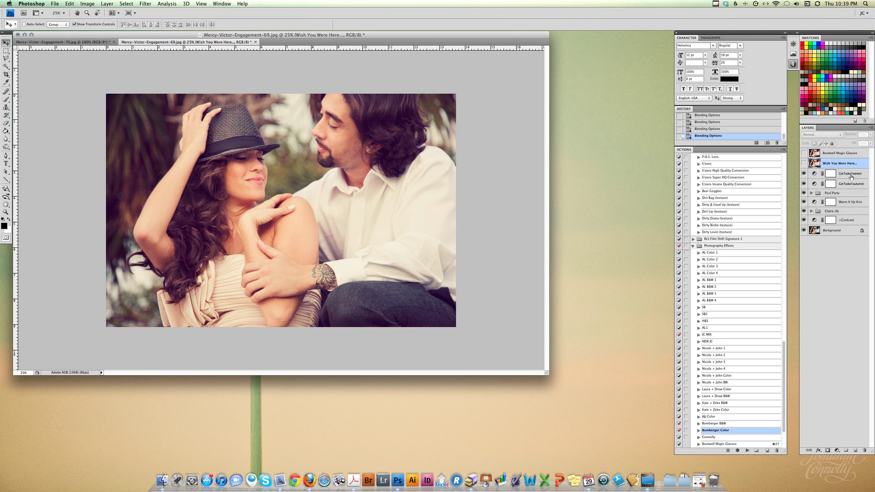
# - Set the Get Faded (winter) layer's opacity to 60% and show the two hidden layers above it again
pyautogui.click(850, 175)
pyautogui.moveTo(848, 136)
pyautogui.mouseDown()
pyautogui.moveTo(874, 135)
pyautogui.moveTo(842, 135)
pyautogui.moveTo(853, 135)
pyautogui.mouseUp()
pyautogui.press('6')
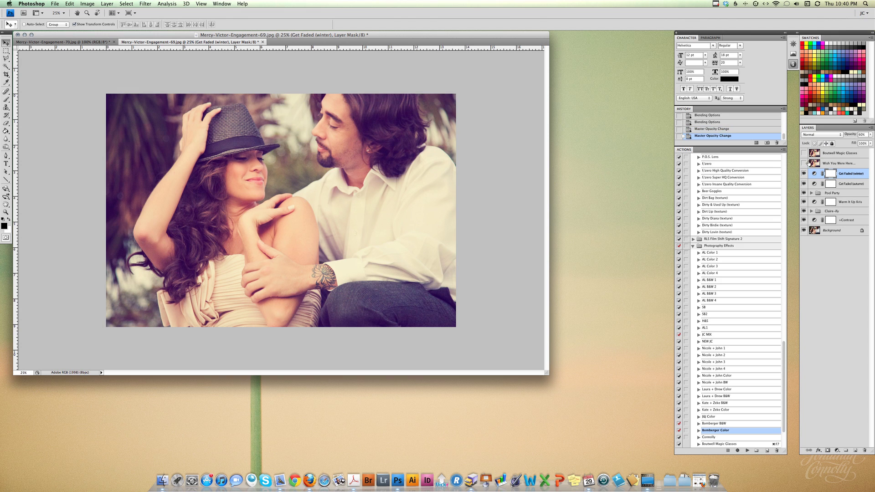
pyautogui.click(803, 163)
pyautogui.click(803, 153)
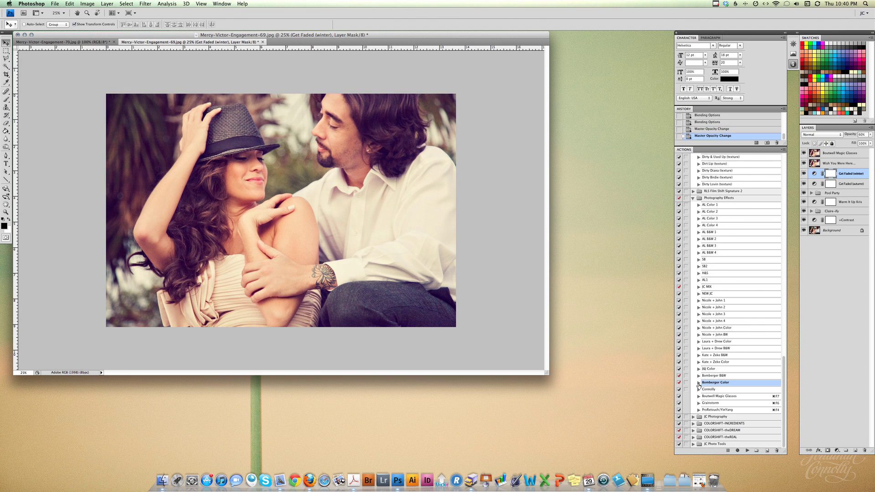
# - Expand the Bomberger Color action and disable its Flatten Image and Save steps
pyautogui.click(698, 430)
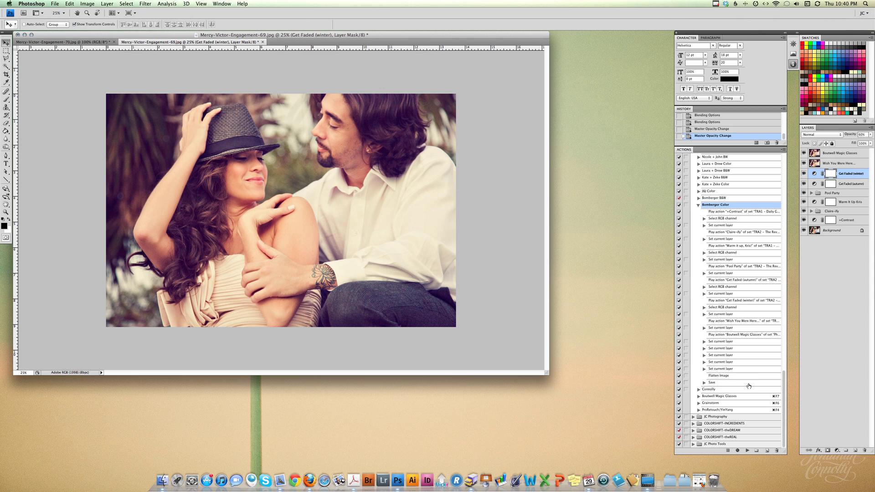
pyautogui.click(679, 376)
# - Revert the engagement photo to its original history snapshot
pyautogui.scroll(5, 691, 132)
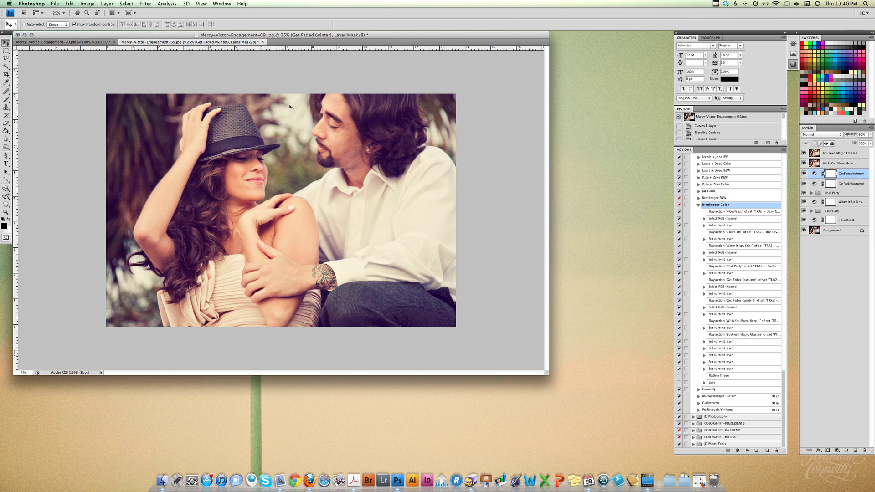
pyautogui.scroll(-1, 713, 120)
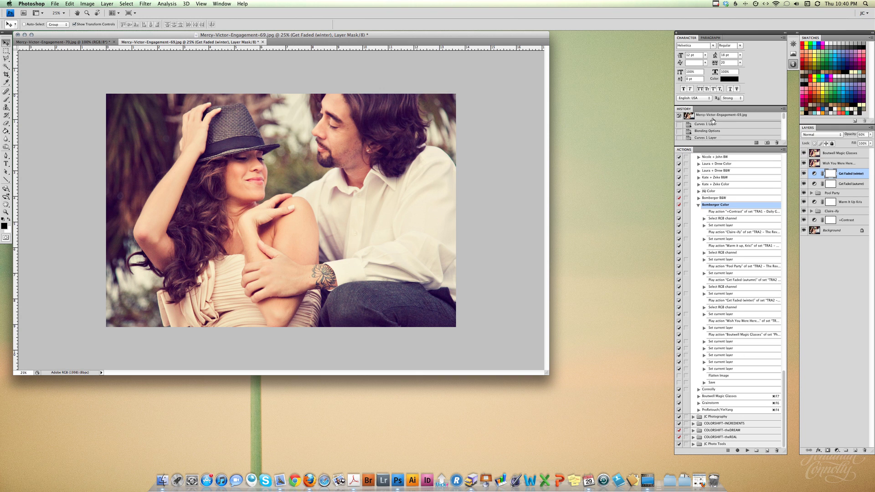
pyautogui.click(713, 119)
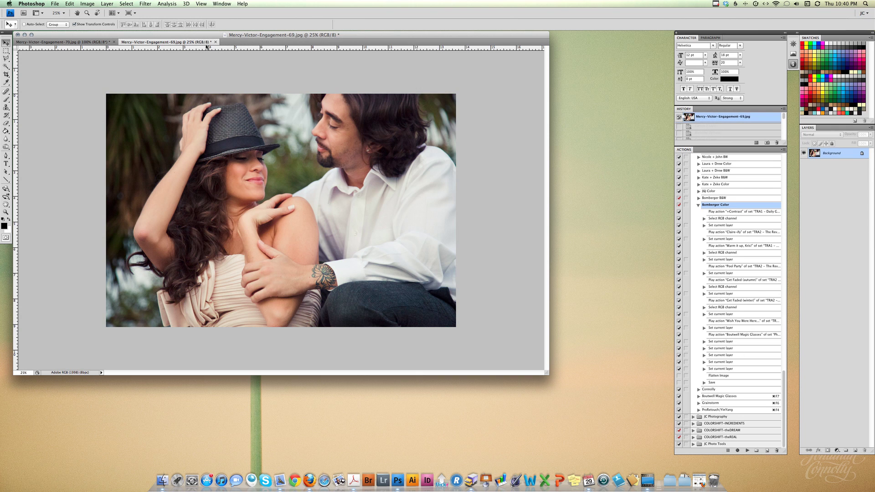